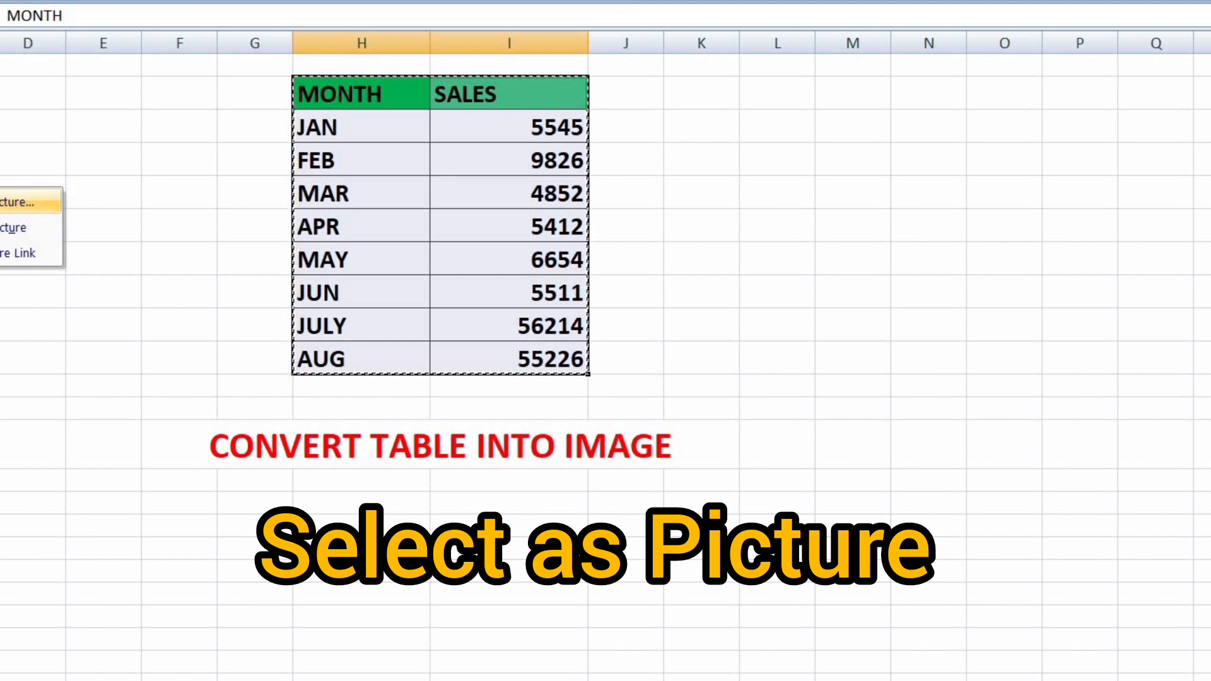
Copy the MONTH/SALES table as a picture and paste it into column M
{"action": "left_click", "coordinate": [13, 203]}
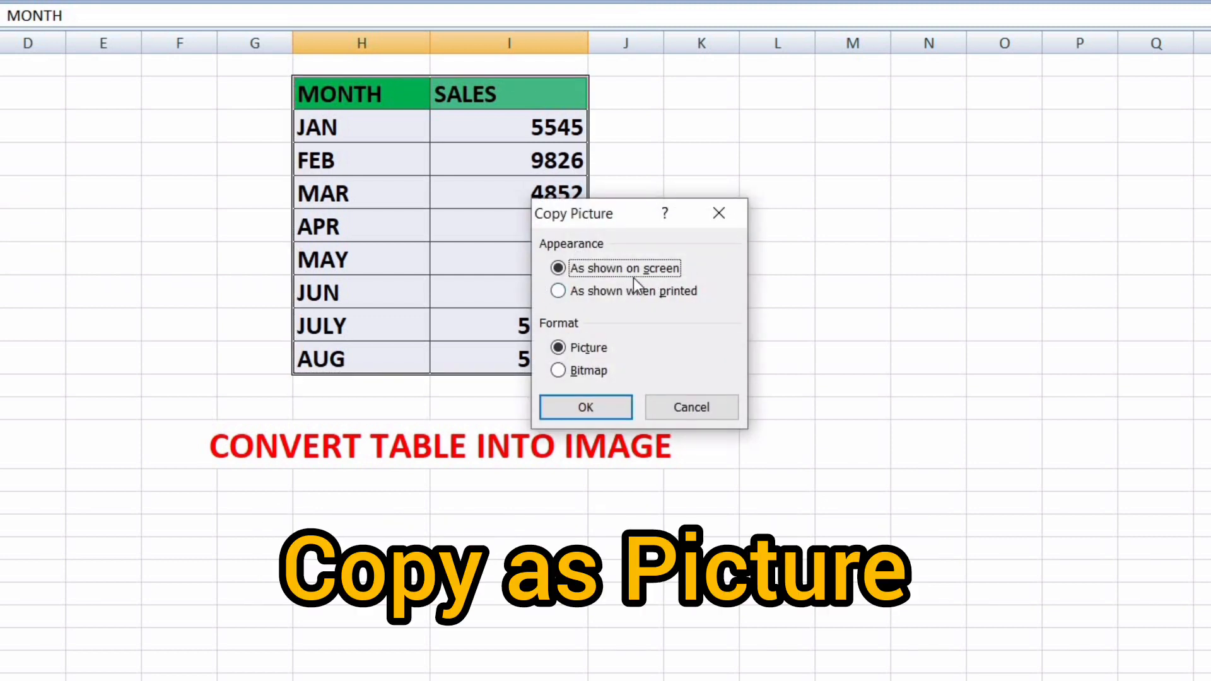
{"action": "left_click", "coordinate": [589, 410]}
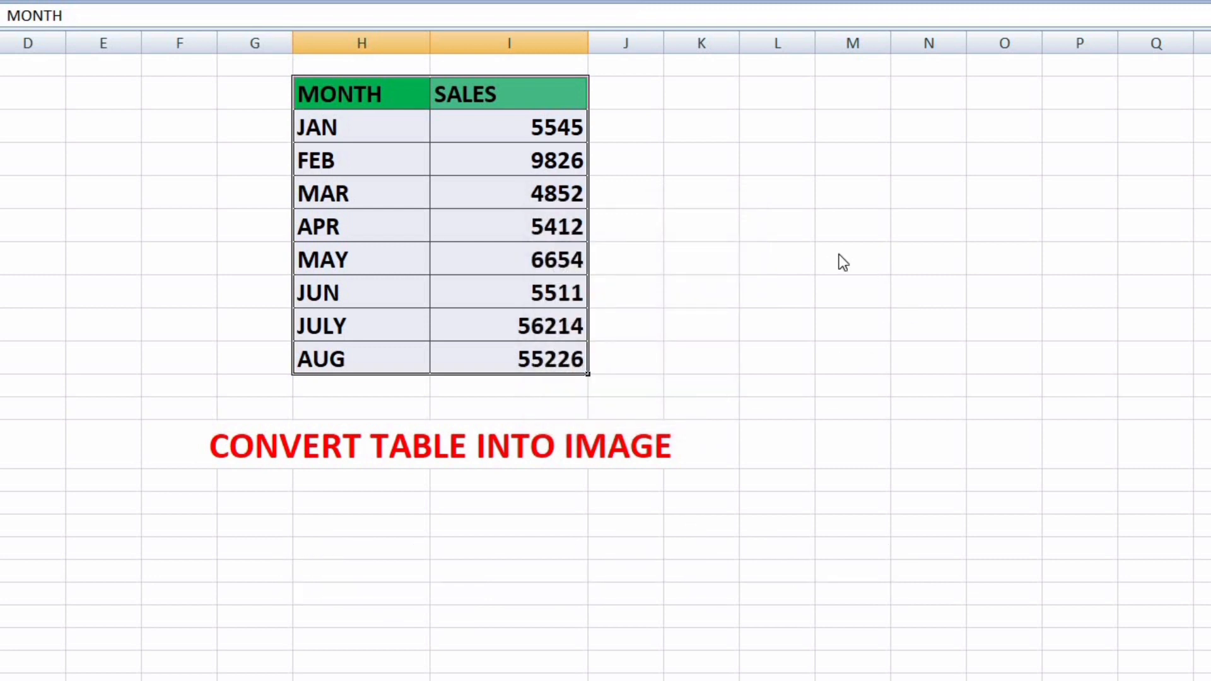
{"action": "left_click", "coordinate": [859, 227]}
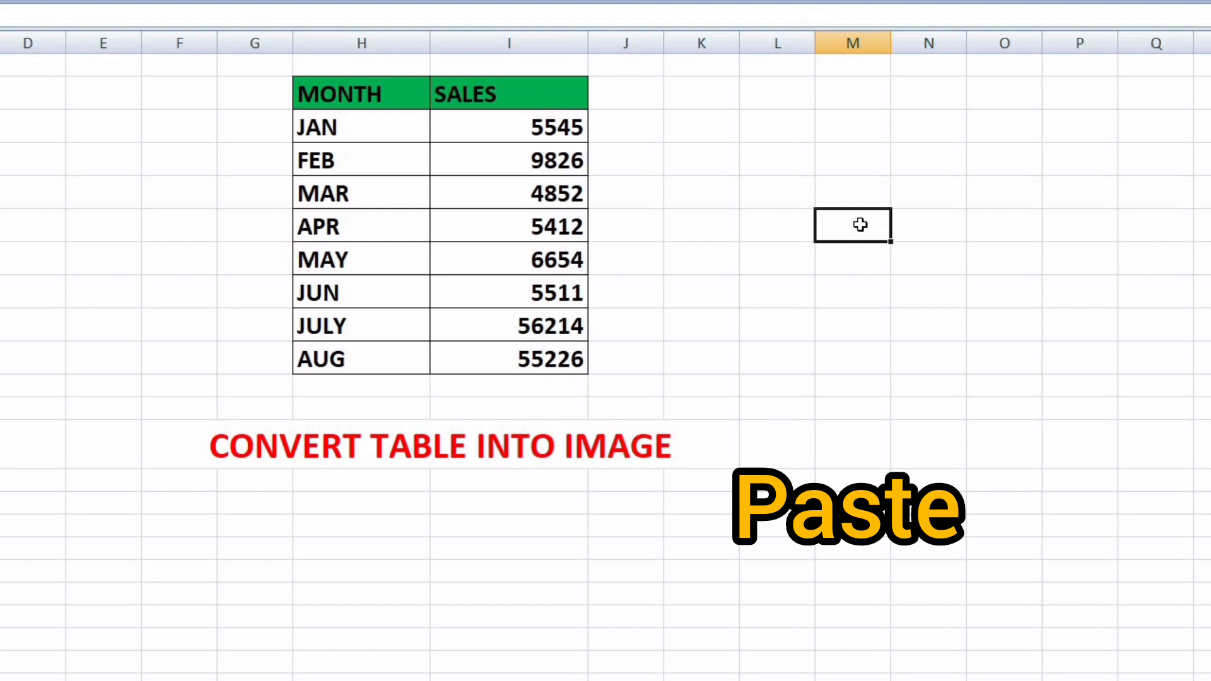
{"action": "right_click", "coordinate": [861, 225]}
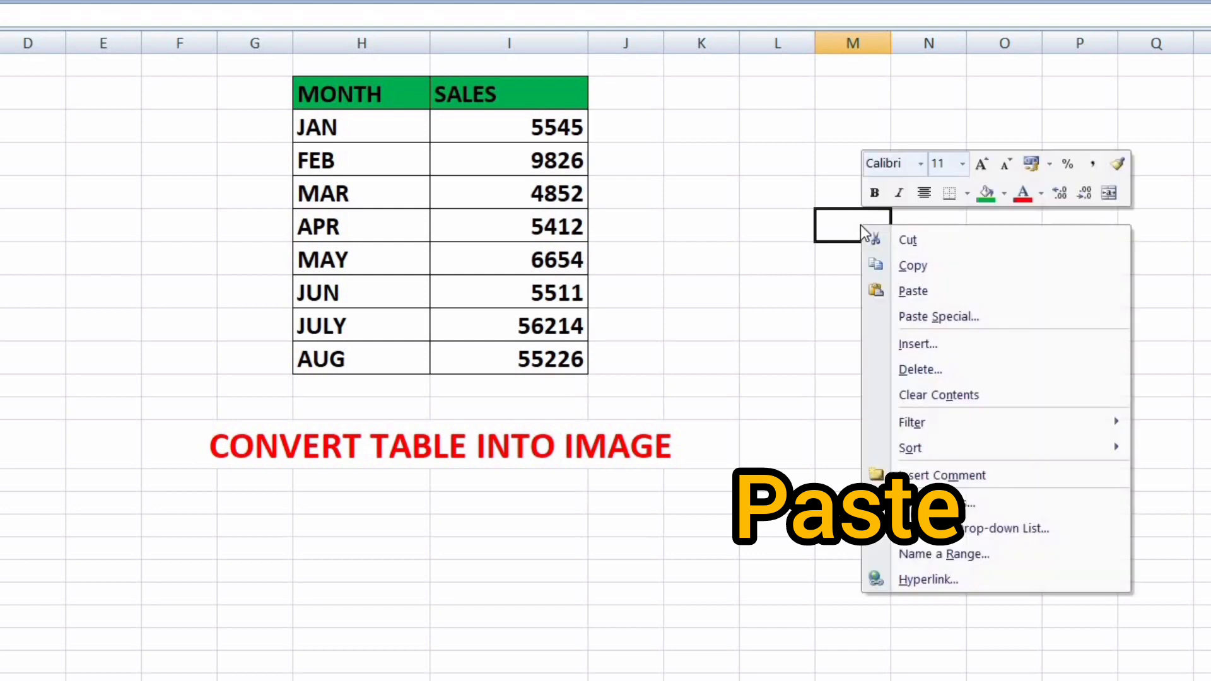
{"action": "left_click", "coordinate": [924, 294]}
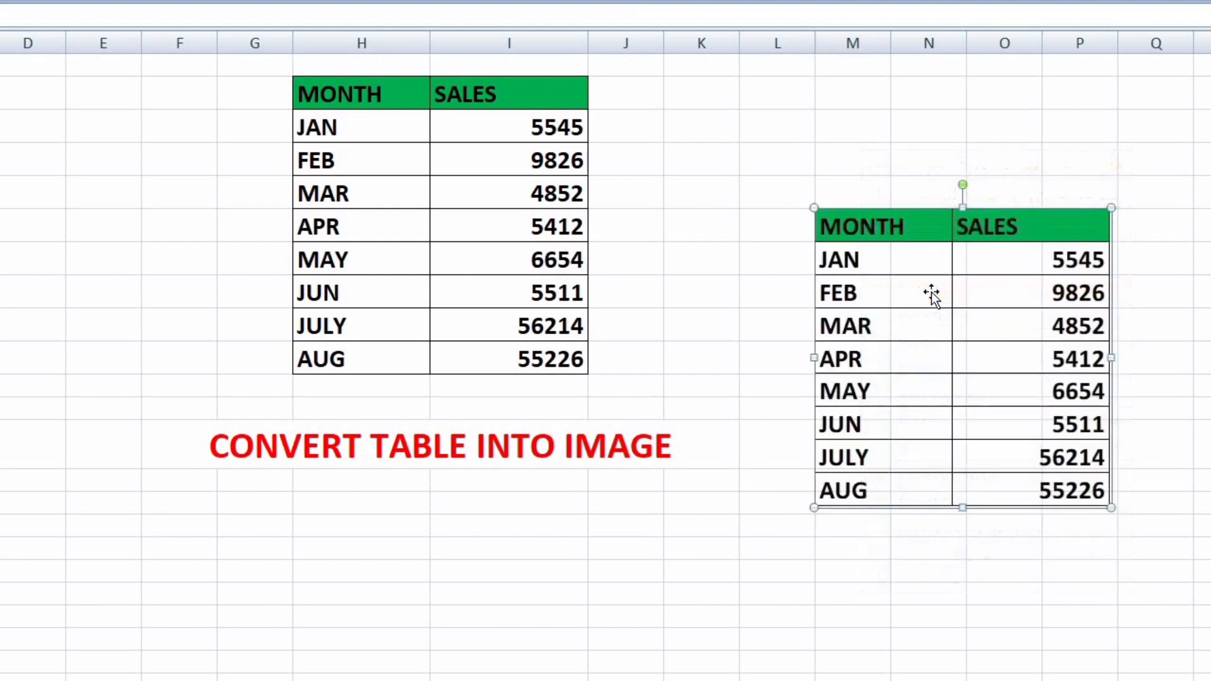
Move and resize the pasted table picture beside the original table
{"action": "left_click_drag", "start_coordinate": [987, 357], "coordinate": [921, 264]}
{"action": "mouse_move", "coordinate": [1044, 419]}
{"action": "left_mouse_down"}
{"action": "mouse_move", "coordinate": [1157, 473]}
{"action": "mouse_move", "coordinate": [1038, 410]}
{"action": "mouse_move", "coordinate": [1053, 425]}
{"action": "left_mouse_up"}
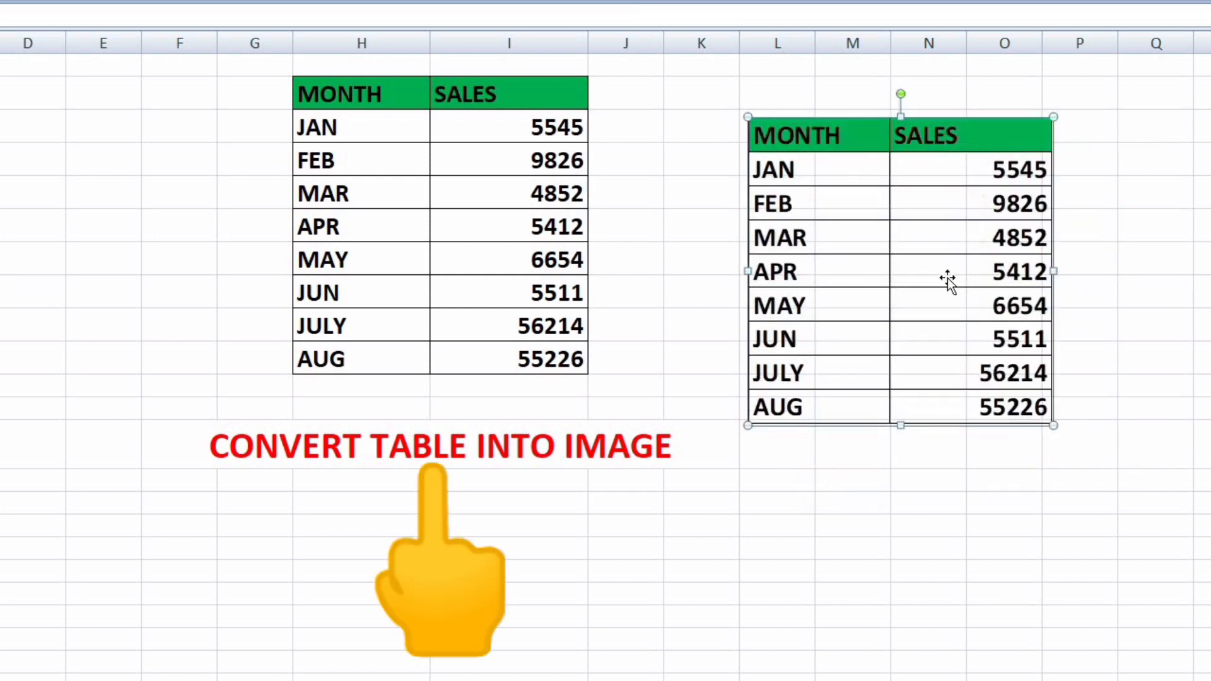
{"action": "left_click_drag", "start_coordinate": [947, 278], "coordinate": [1006, 291]}
{"action": "left_click", "coordinate": [916, 566]}
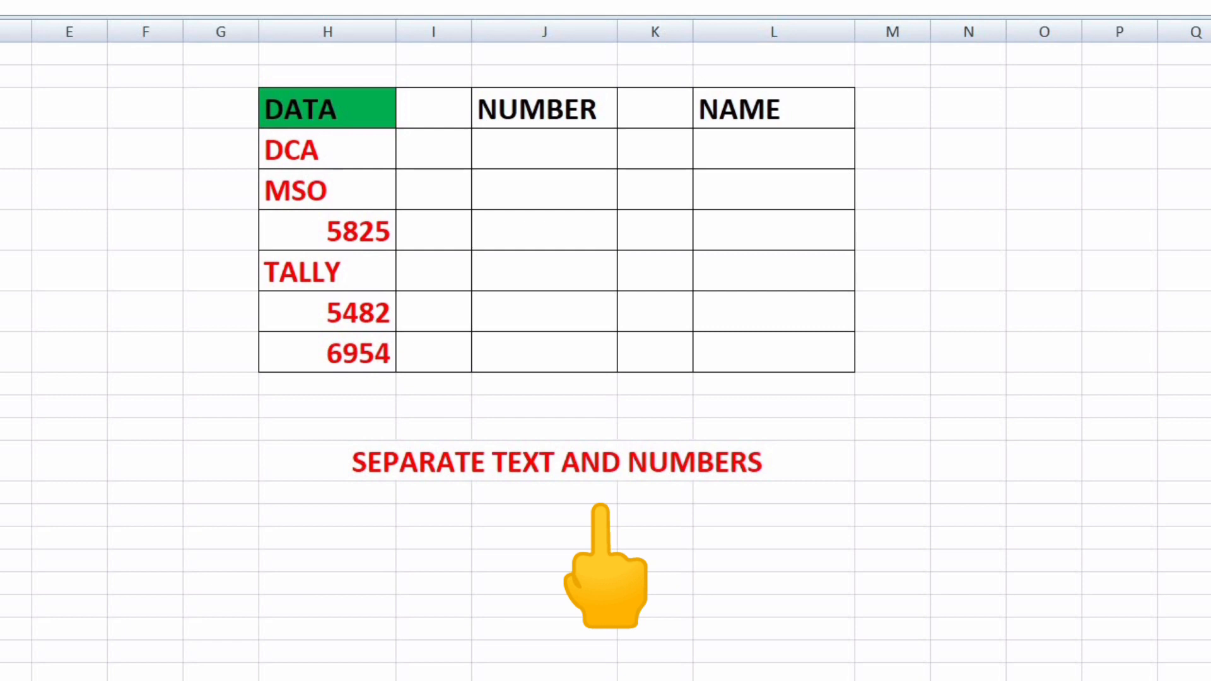
Select only the numeric constants in the DATA column using Go To Special
{"action": "left_click", "coordinate": [69, 583]}
{"action": "left_click_drag", "start_coordinate": [327, 150], "coordinate": [327, 353]}
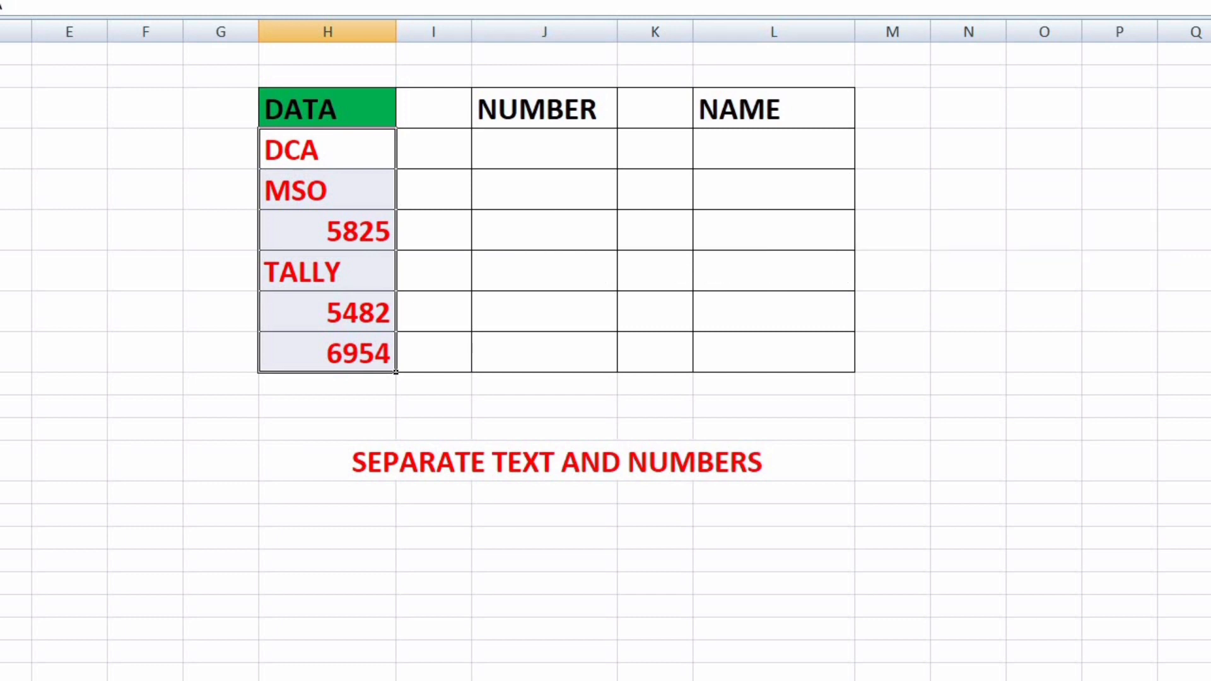
{"action": "key", "text": "alt+h"}
{"action": "key", "text": "f"}
{"action": "key", "text": "d"}
{"action": "key", "text": "s"}
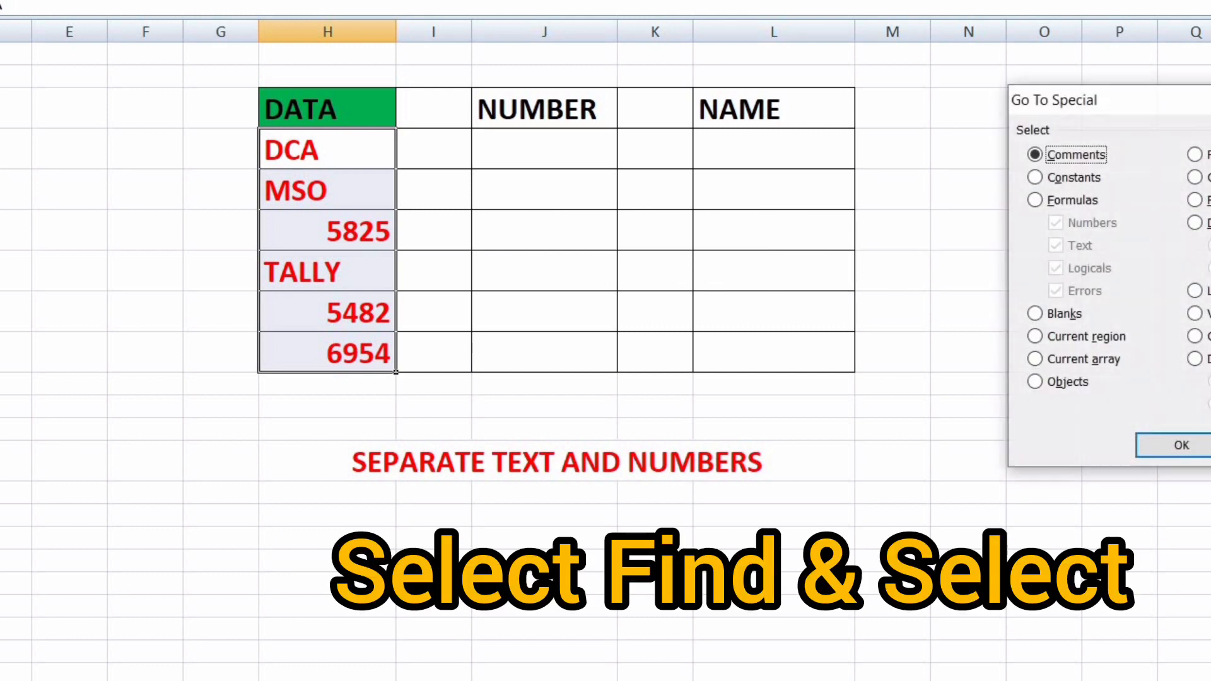
{"action": "left_click", "coordinate": [1035, 178]}
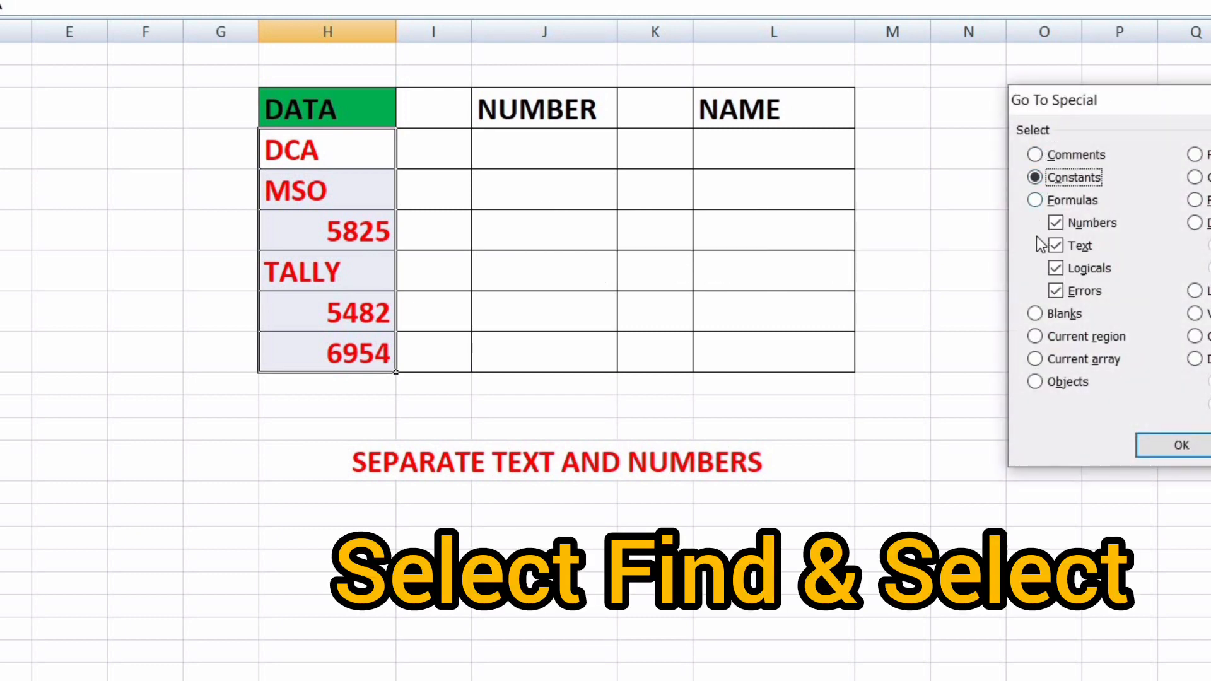
{"action": "left_click", "coordinate": [1055, 246]}
{"action": "left_click", "coordinate": [1055, 268]}
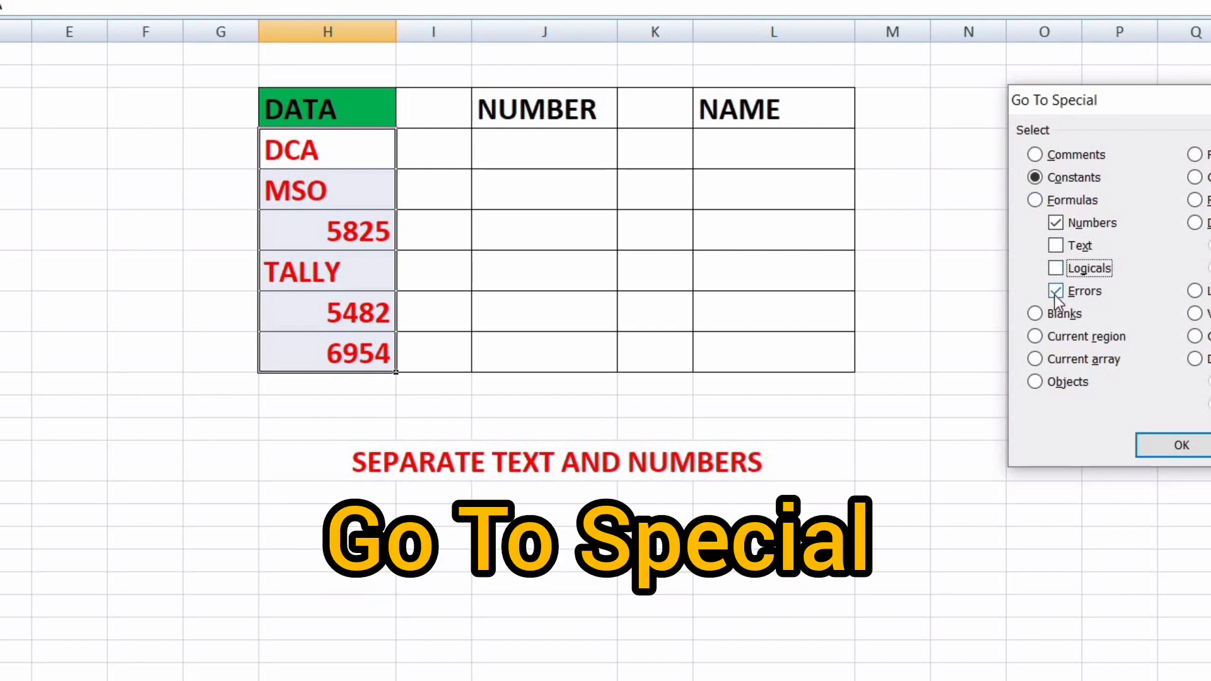
{"action": "left_click", "coordinate": [1055, 290]}
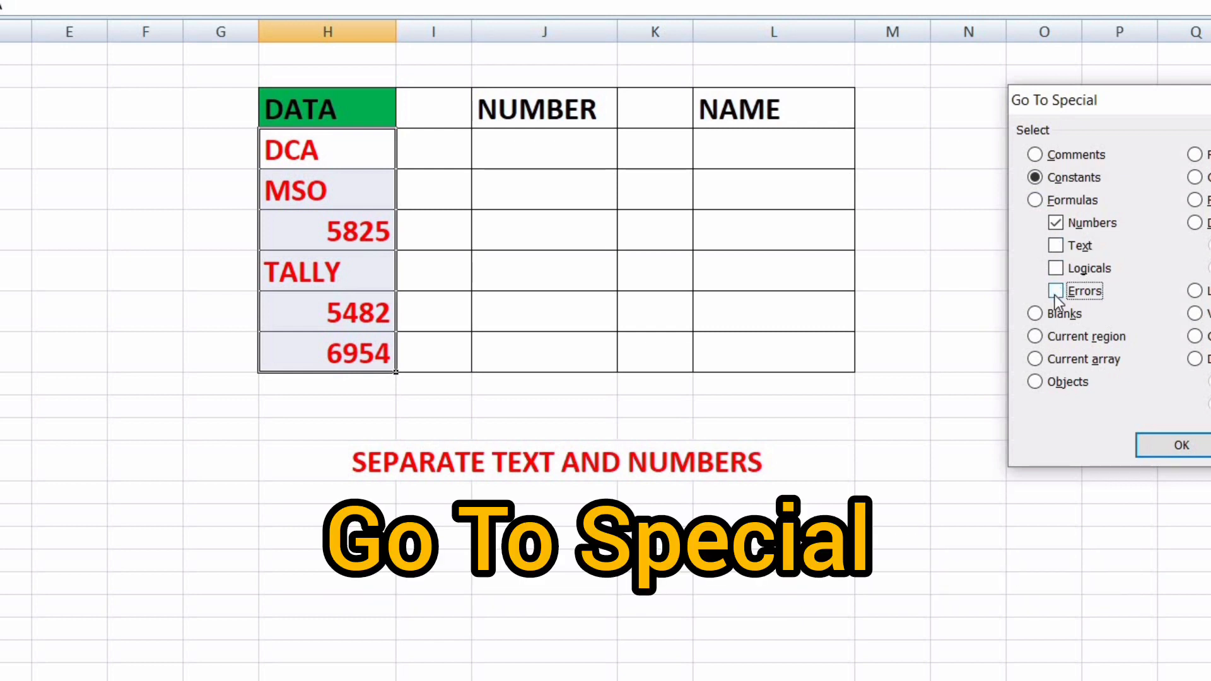
{"action": "left_click", "coordinate": [1179, 448]}
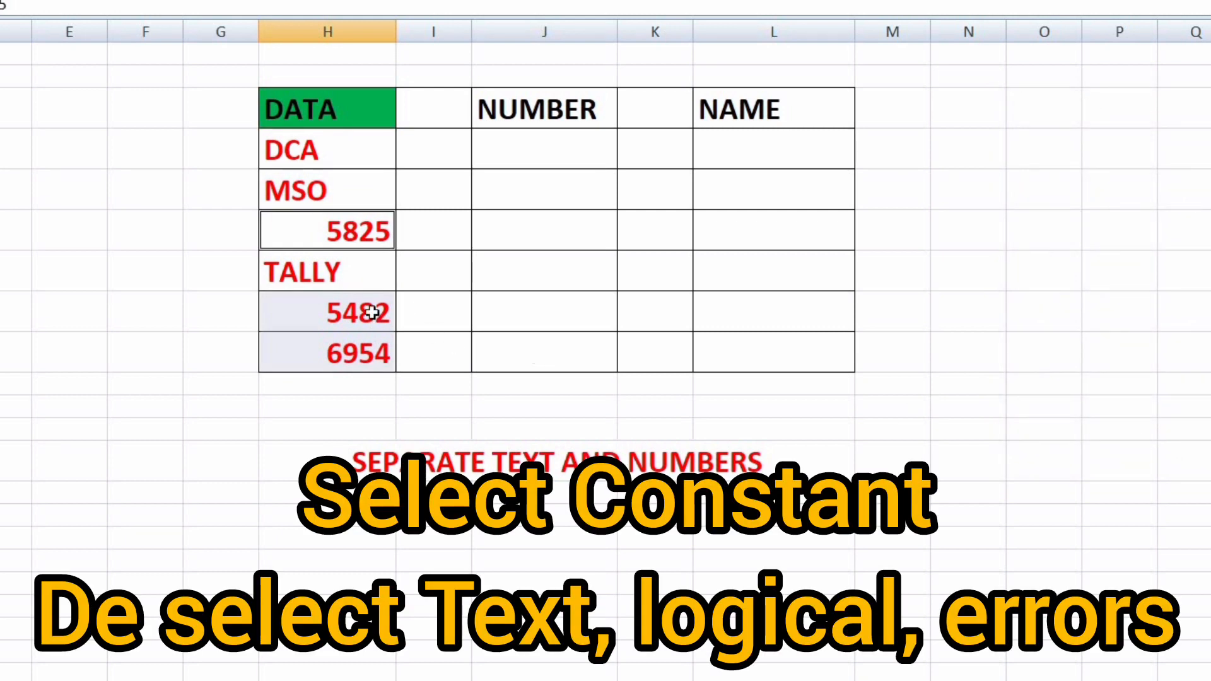
Copy 5825, 5482 and 6954 and paste them under NUMBER
{"action": "right_click", "coordinate": [351, 315]}
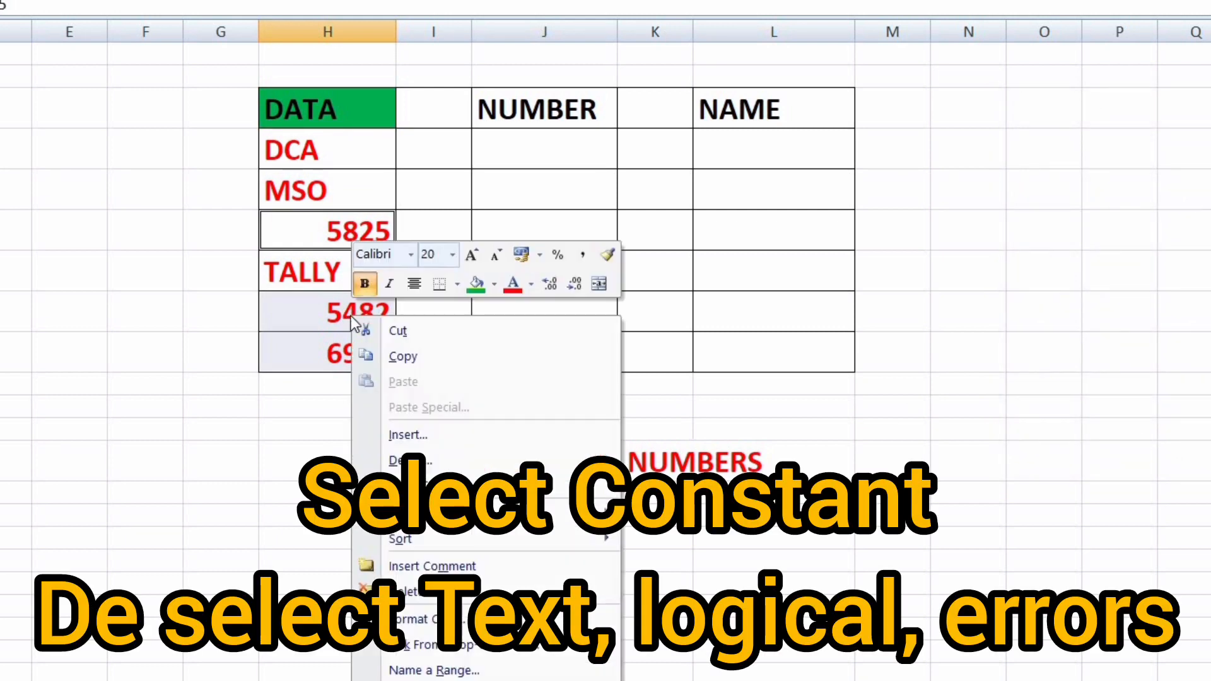
{"action": "left_click", "coordinate": [425, 358]}
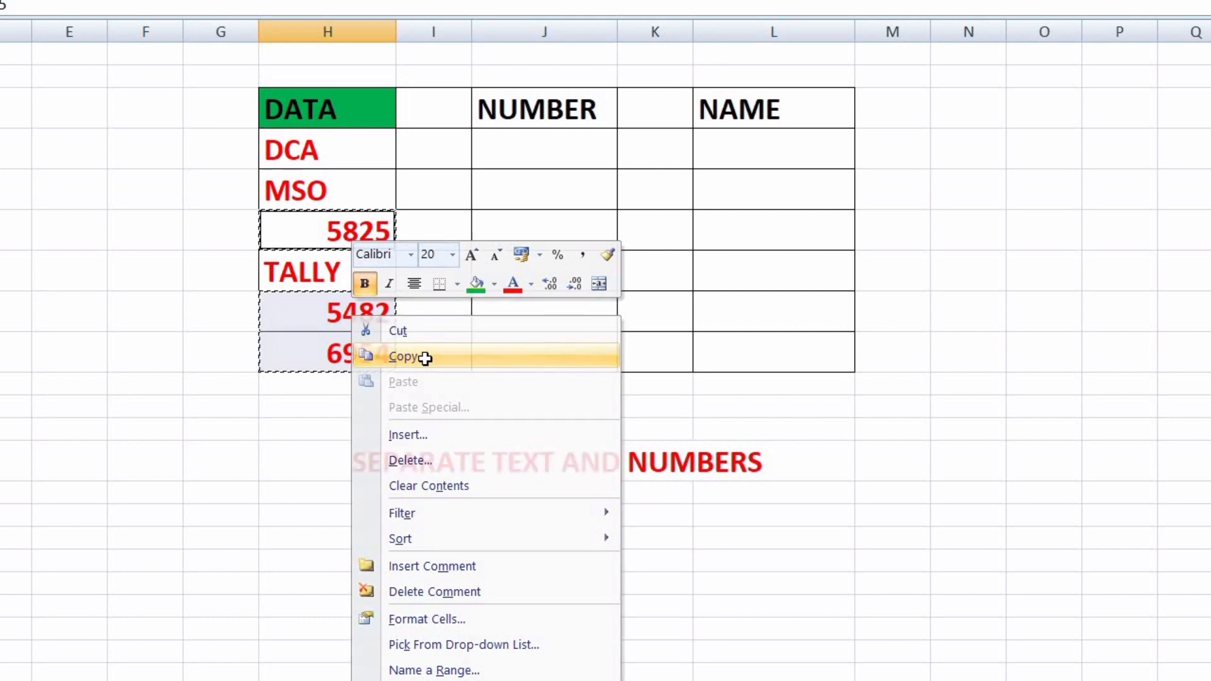
{"action": "left_click", "coordinate": [541, 155]}
{"action": "right_click", "coordinate": [544, 160]}
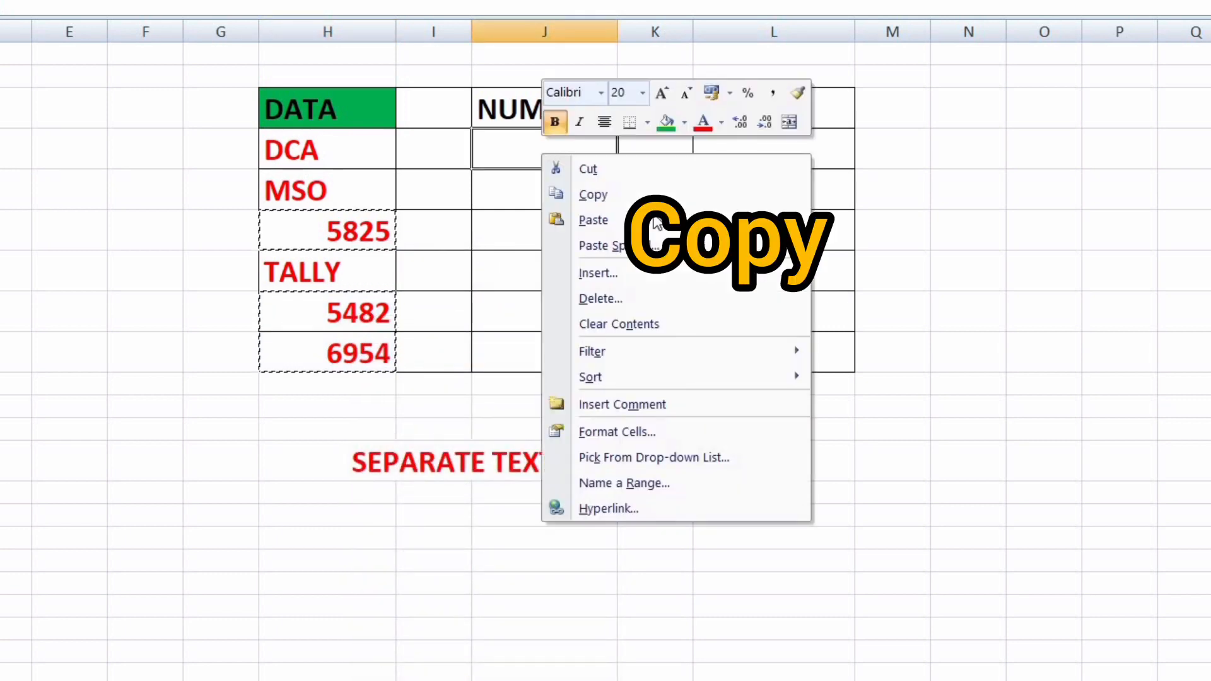
{"action": "left_click", "coordinate": [623, 222]}
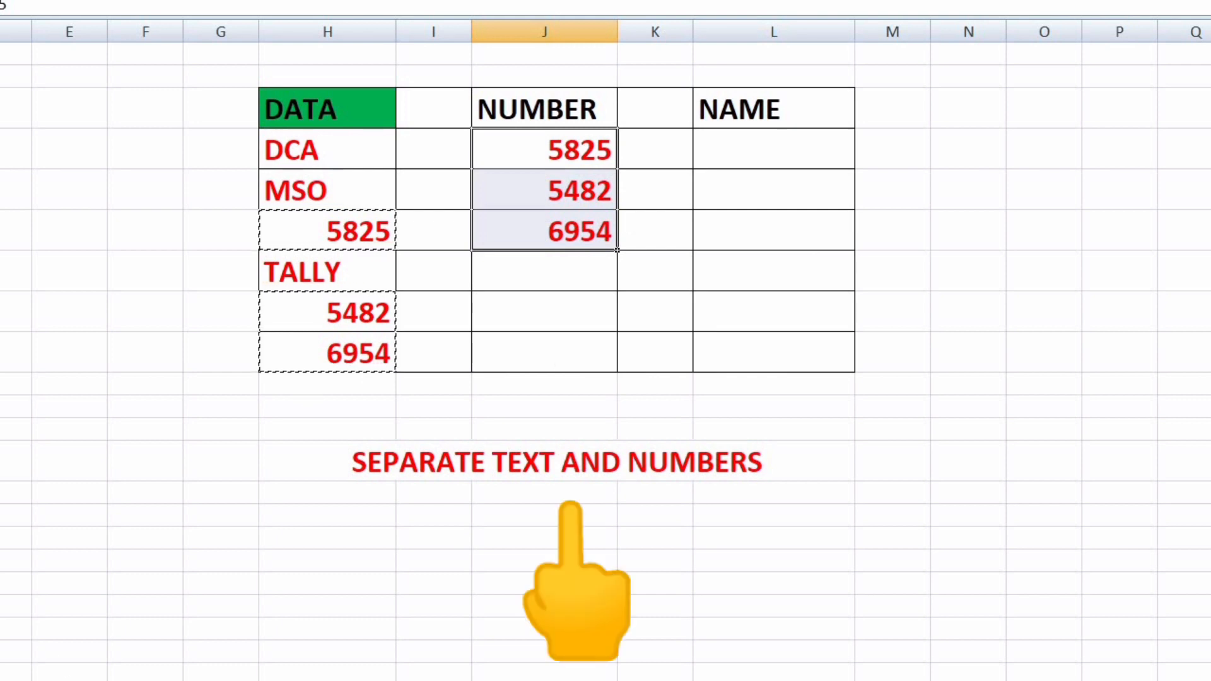
{"action": "left_click", "coordinate": [323, 149]}
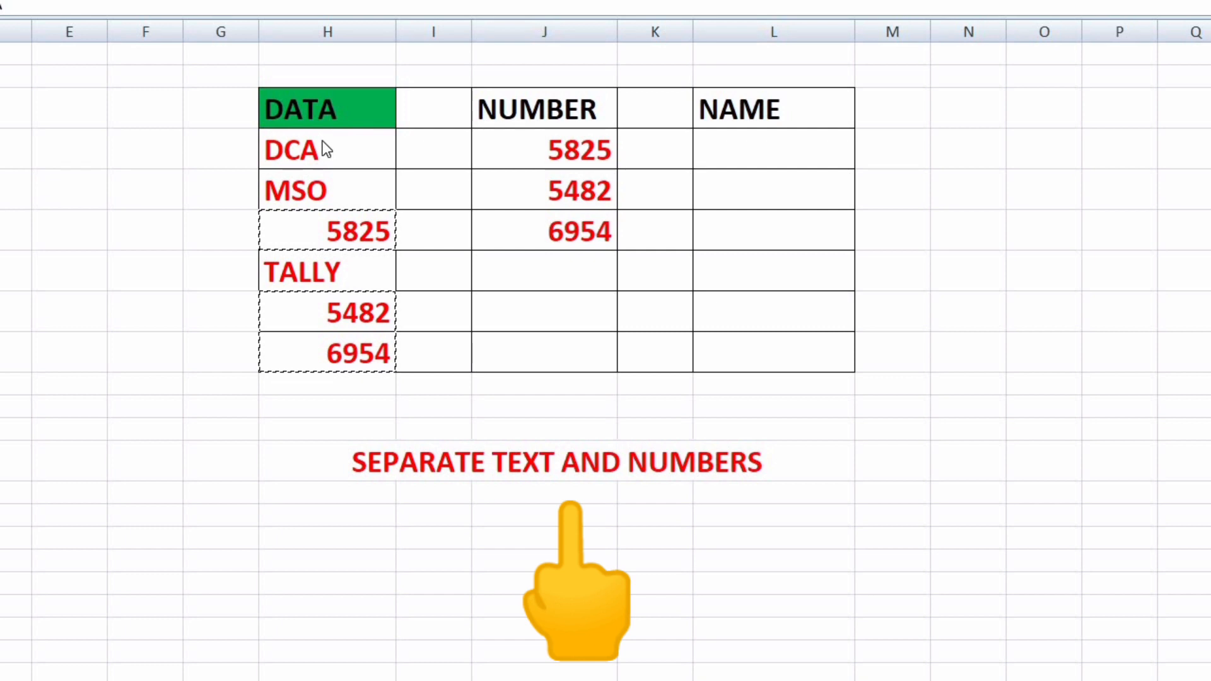
Select only the text constants in the DATA column using Go To Special
{"action": "mouse_move", "coordinate": [323, 149]}
{"action": "left_mouse_down"}
{"action": "mouse_move", "coordinate": [359, 151]}
{"action": "mouse_move", "coordinate": [324, 338]}
{"action": "mouse_move", "coordinate": [338, 346]}
{"action": "left_mouse_up"}
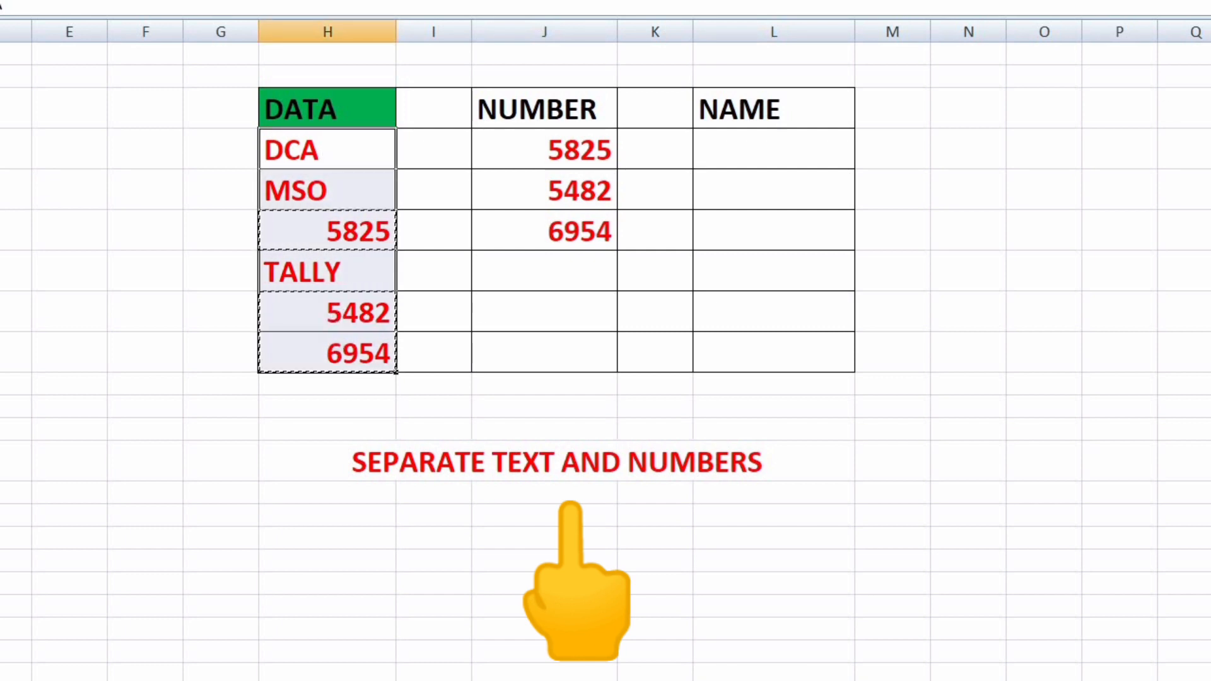
{"action": "left_click", "coordinate": [1207, 38]}
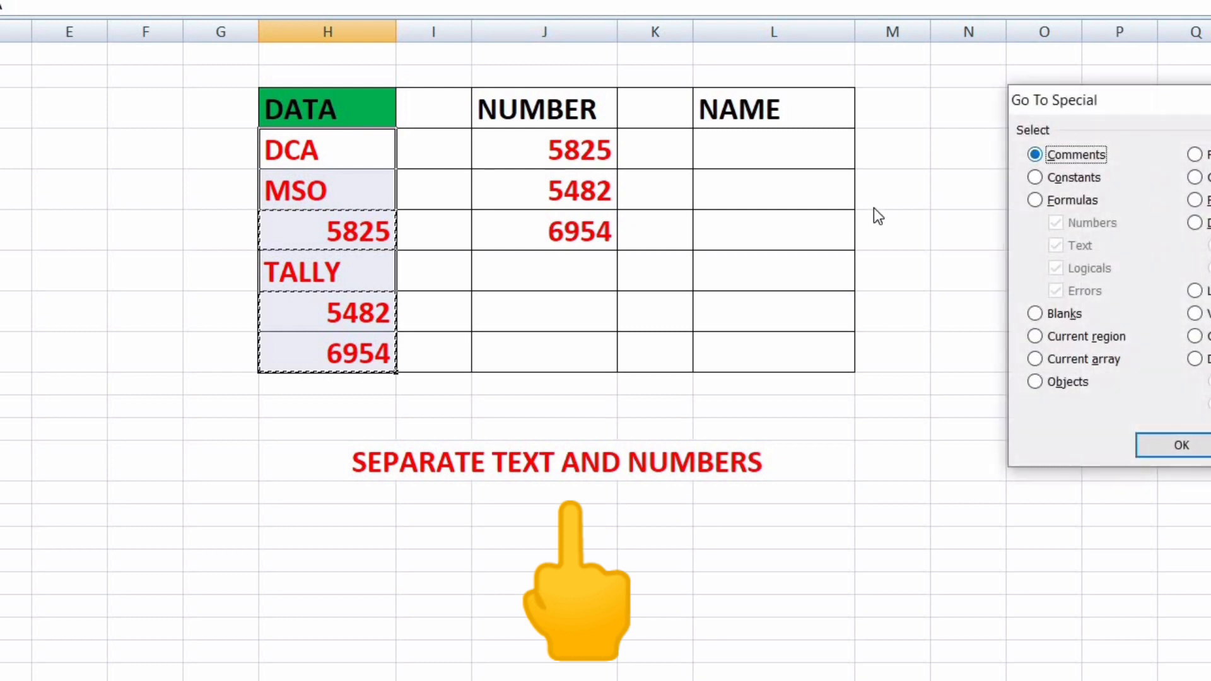
{"action": "left_click", "coordinate": [1038, 178]}
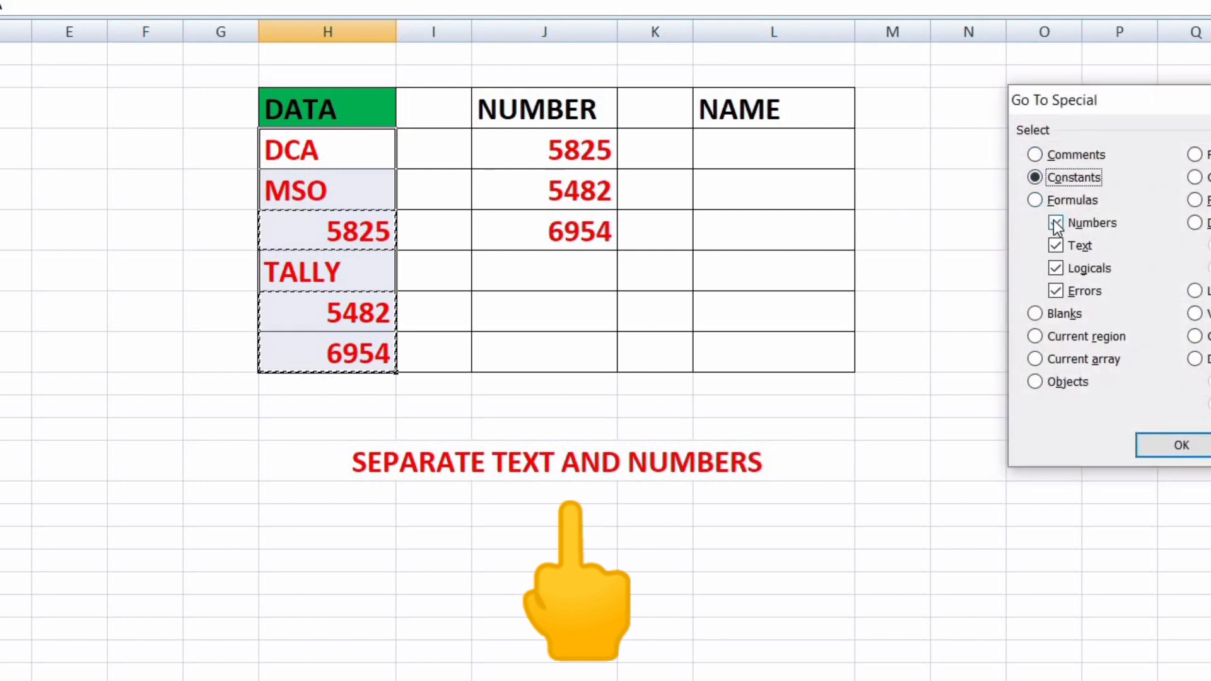
{"action": "left_click", "coordinate": [1055, 223]}
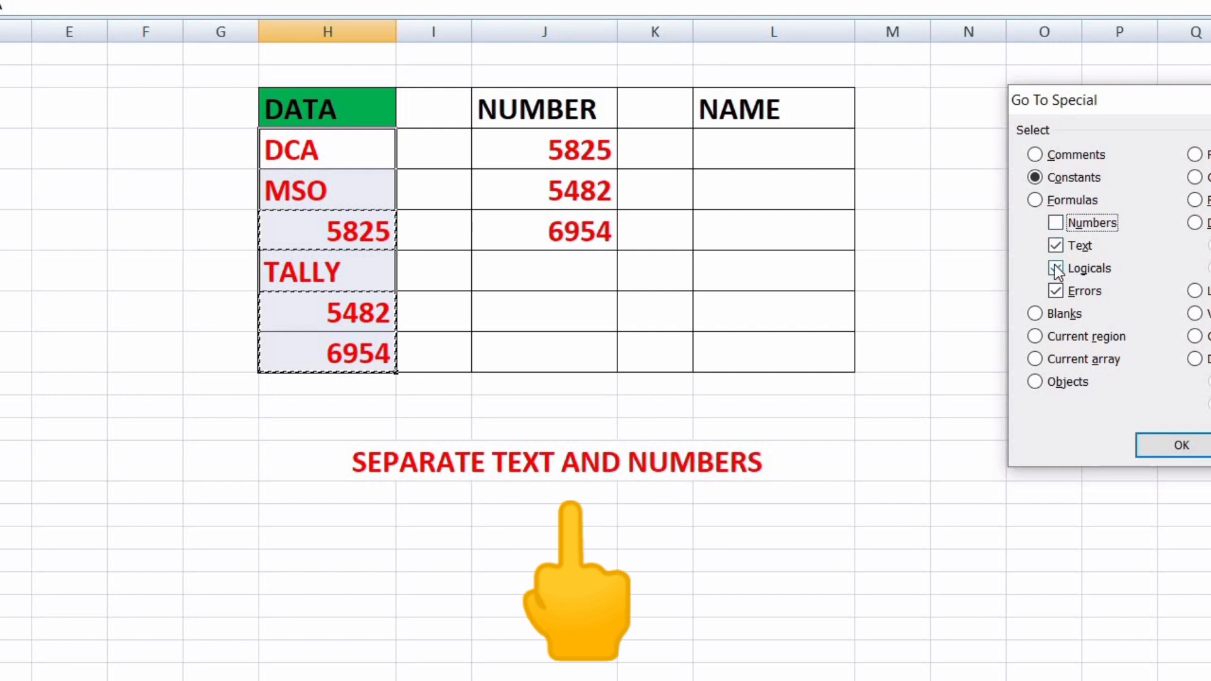
{"action": "left_click", "coordinate": [1055, 268]}
{"action": "left_click", "coordinate": [1055, 291]}
{"action": "left_click", "coordinate": [1173, 452]}
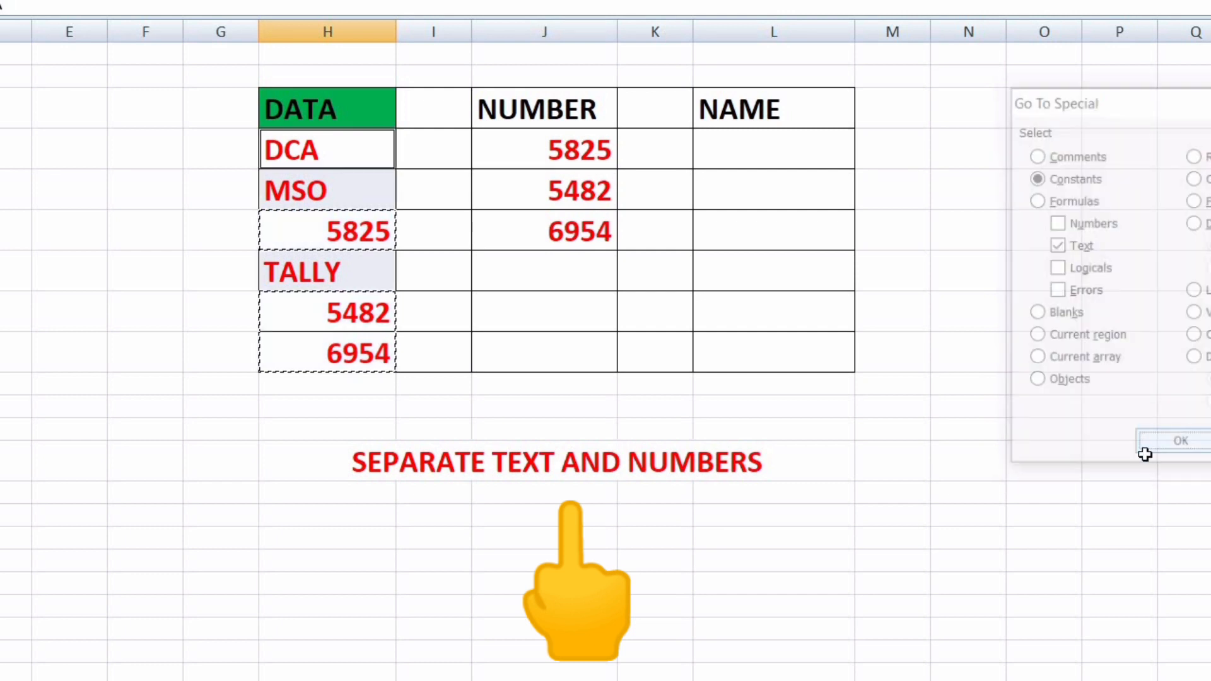
Copy DCA, MSO and TALLY and paste them under NAME
{"action": "right_click", "coordinate": [358, 189]}
{"action": "left_click", "coordinate": [417, 231]}
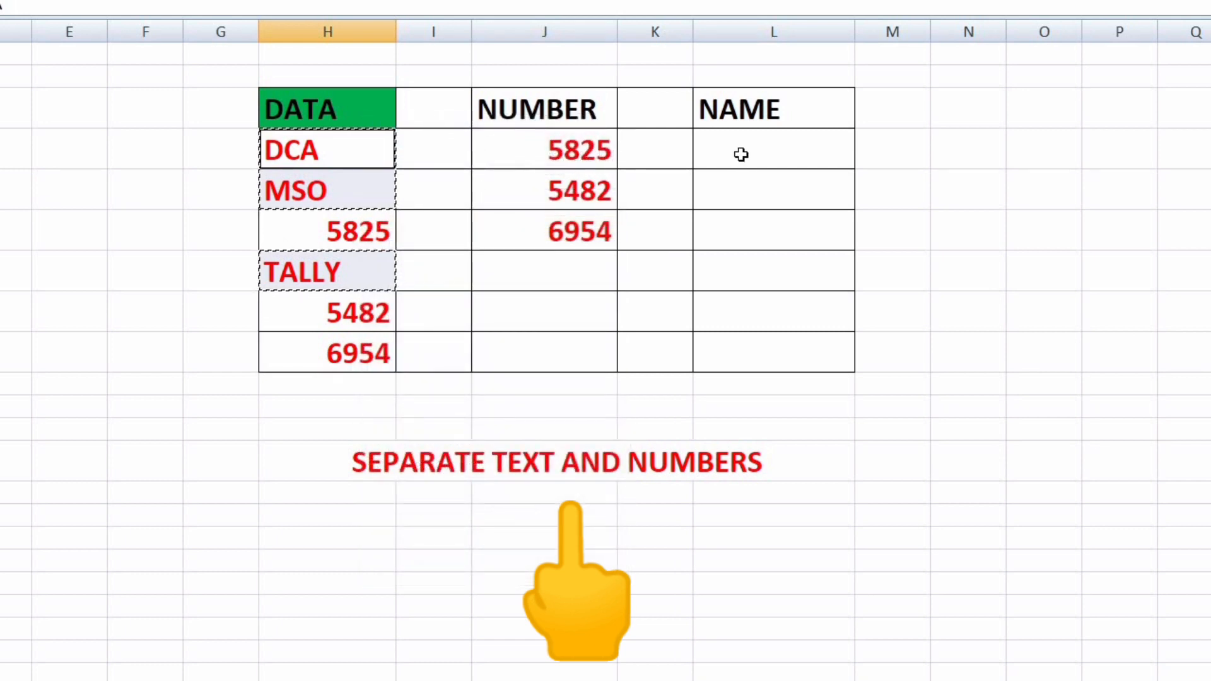
{"action": "left_click", "coordinate": [741, 154]}
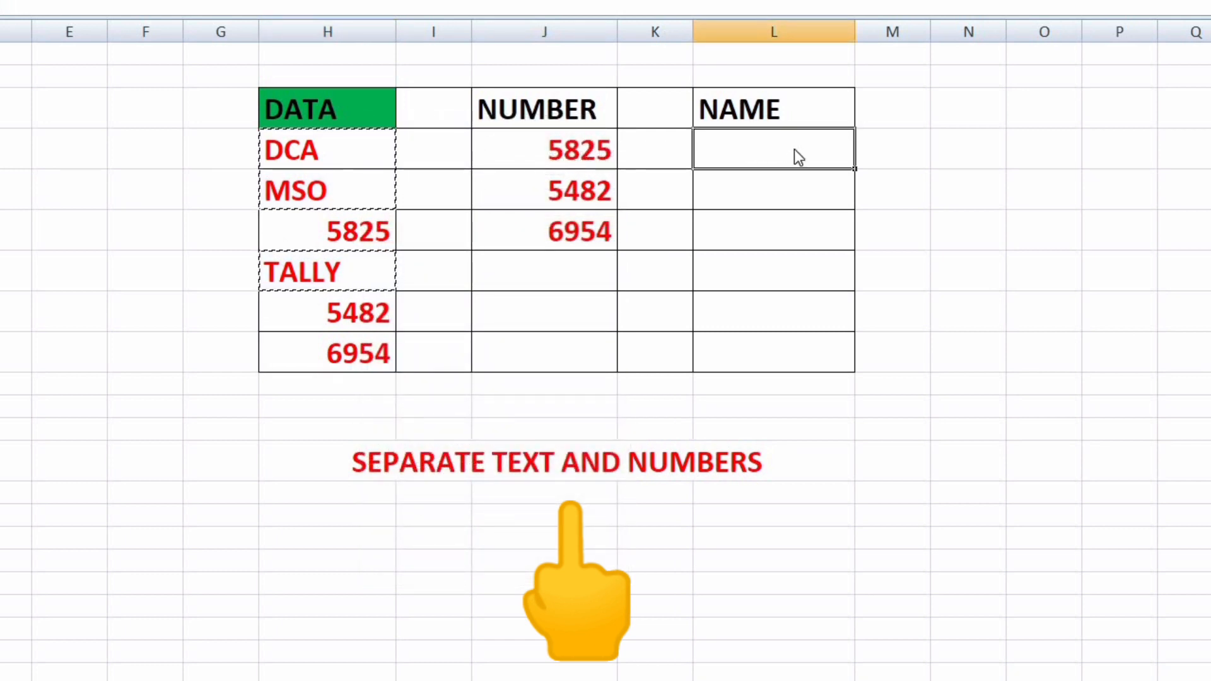
{"action": "right_click", "coordinate": [793, 149]}
{"action": "left_click", "coordinate": [847, 217]}
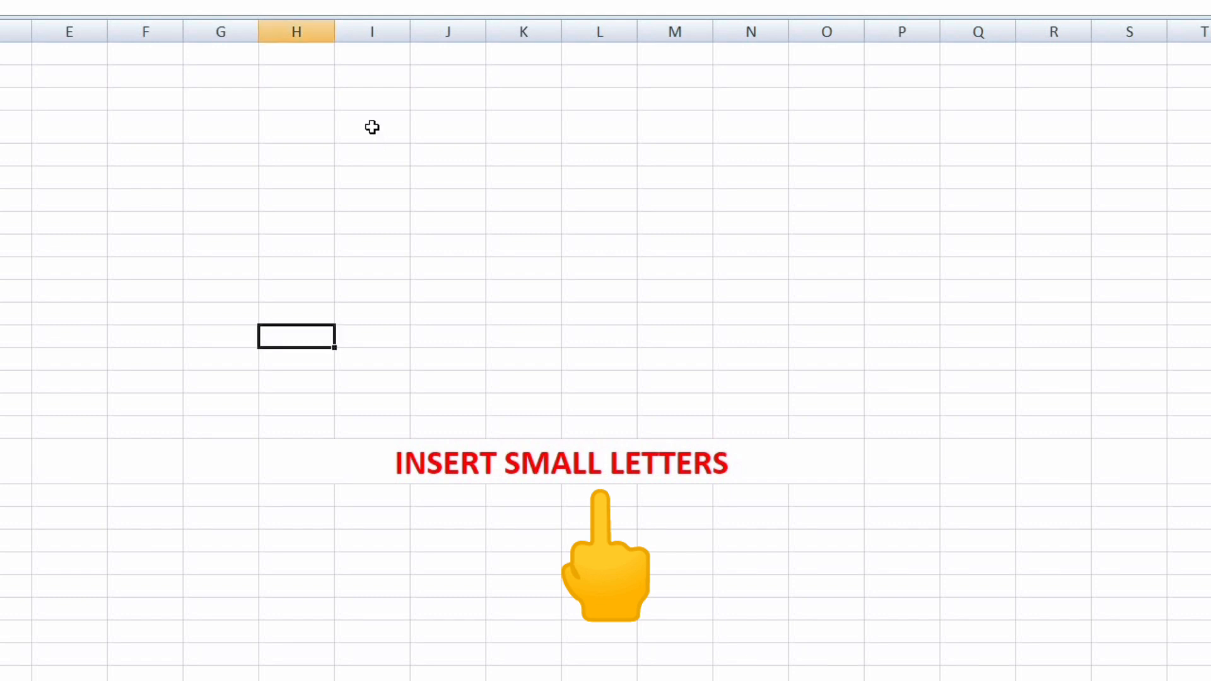
Enter =CHAR(ROW(A97)) in column I and fill it down to list letters a to l
{"action": "left_click", "coordinate": [373, 128]}
{"action": "double_click", "coordinate": [374, 127]}
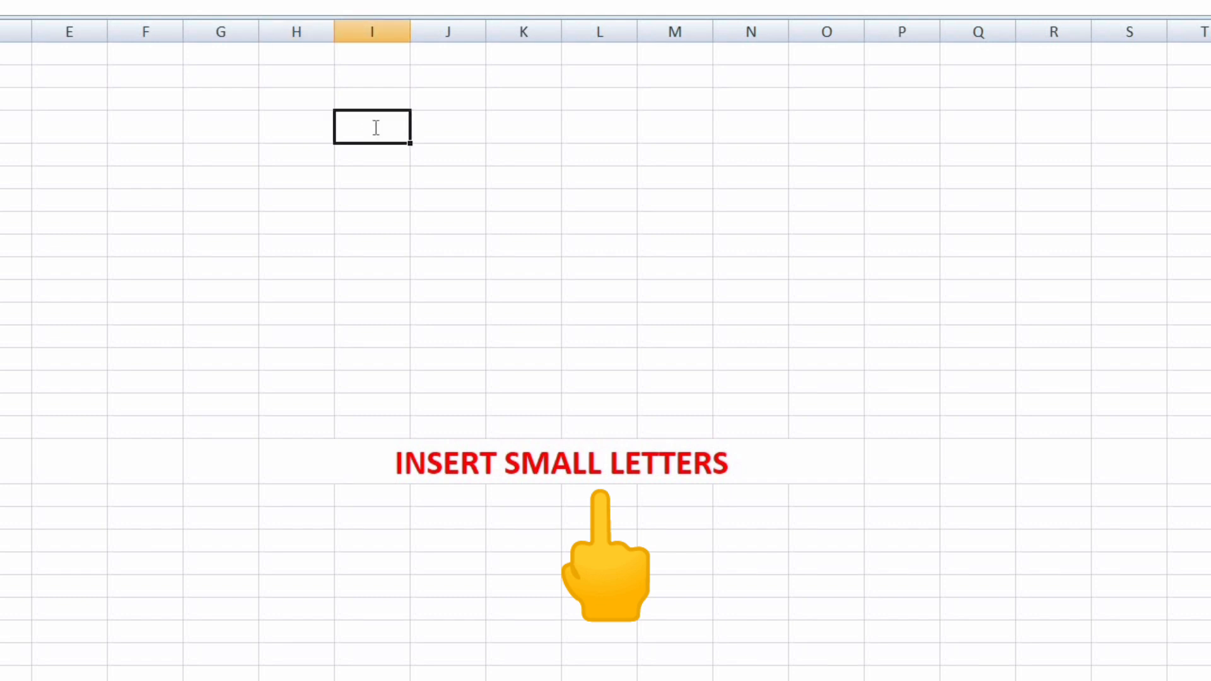
{"action": "type", "text": "=cha"}
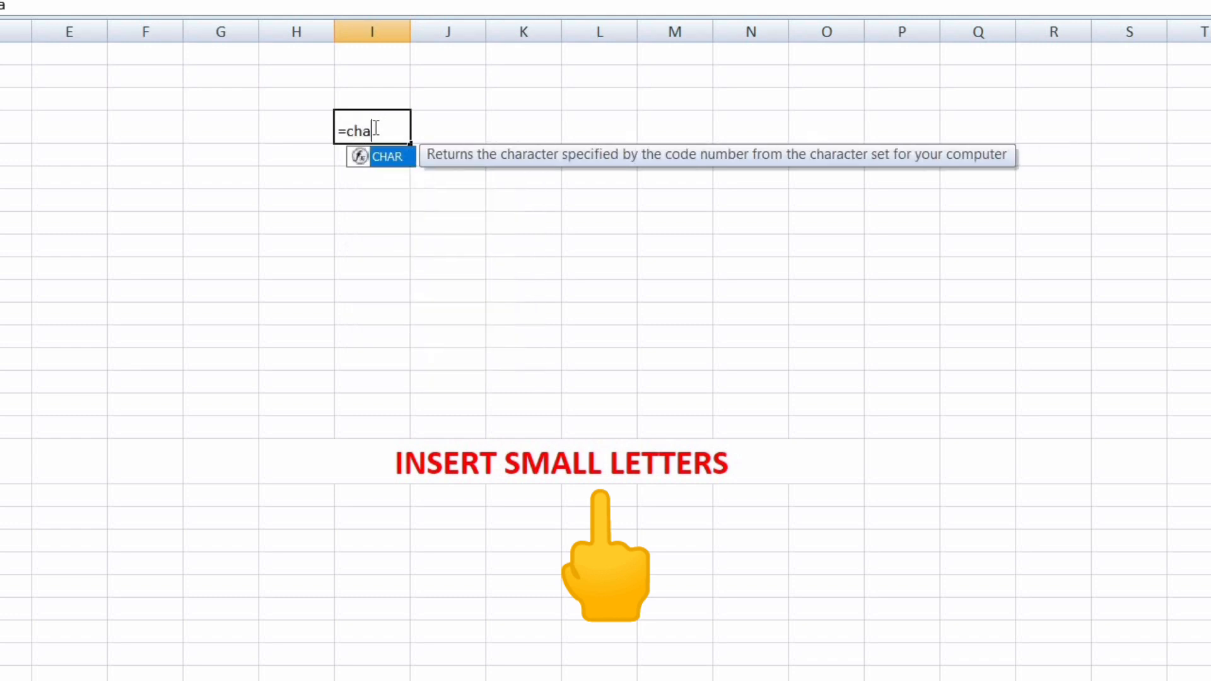
{"action": "type", "text": "r("}
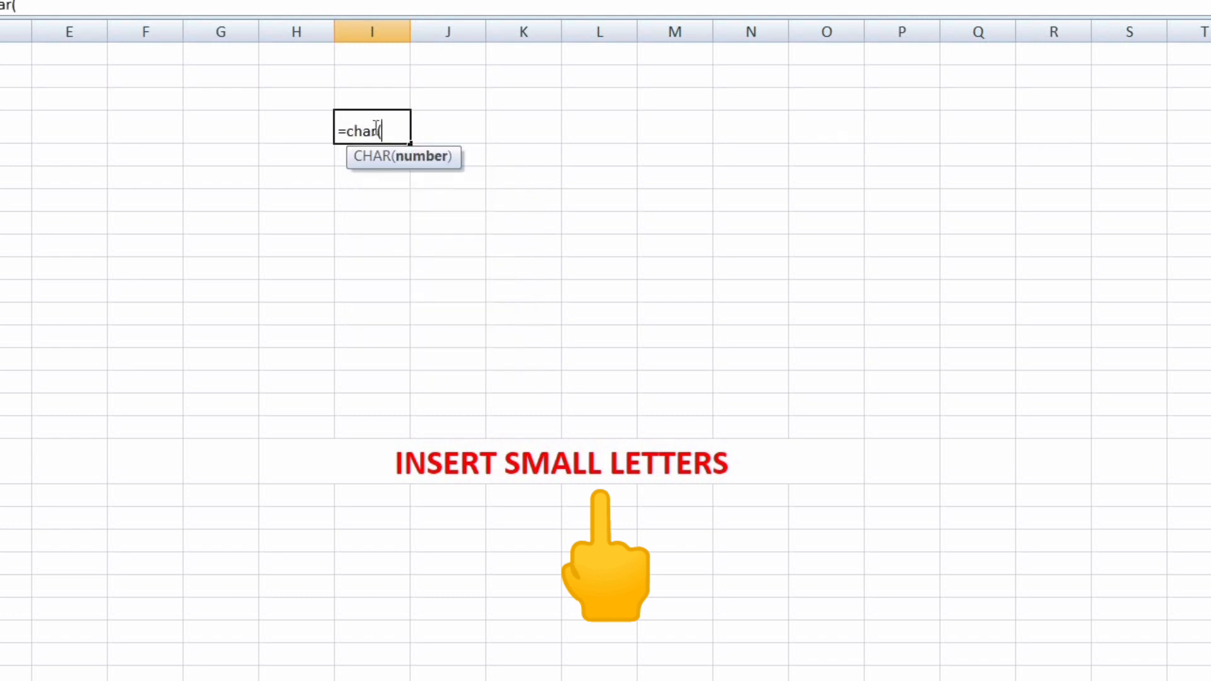
{"action": "type", "text": "row"}
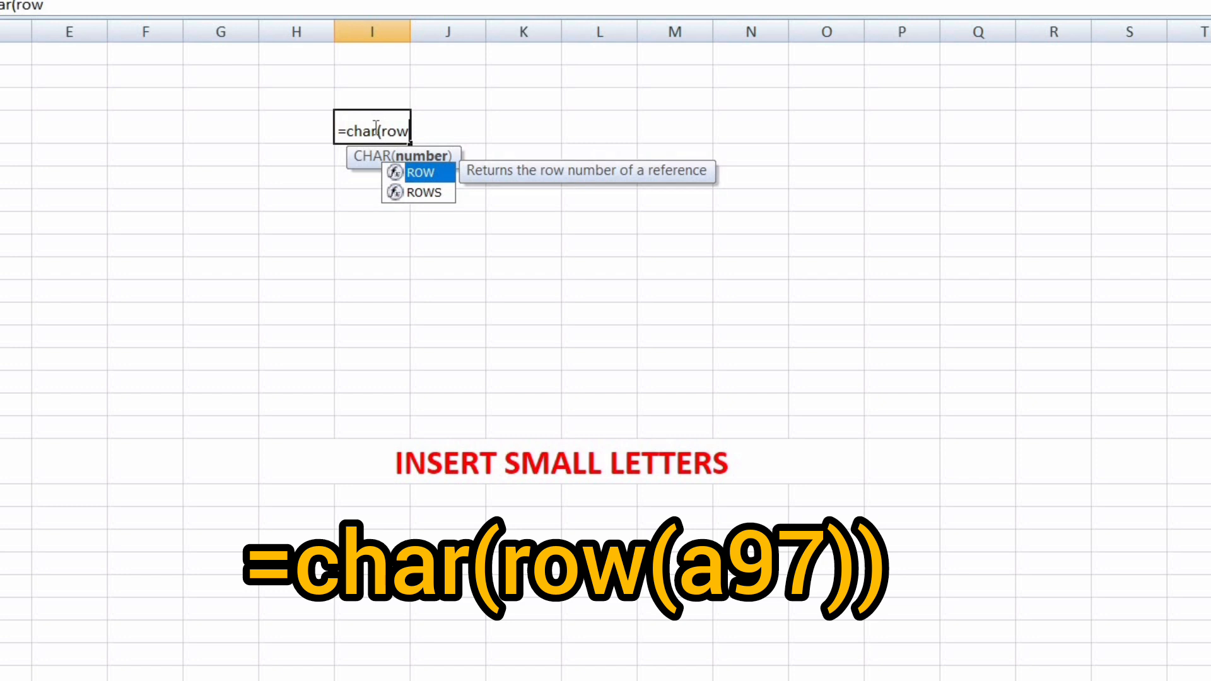
{"action": "type", "text": "(a"}
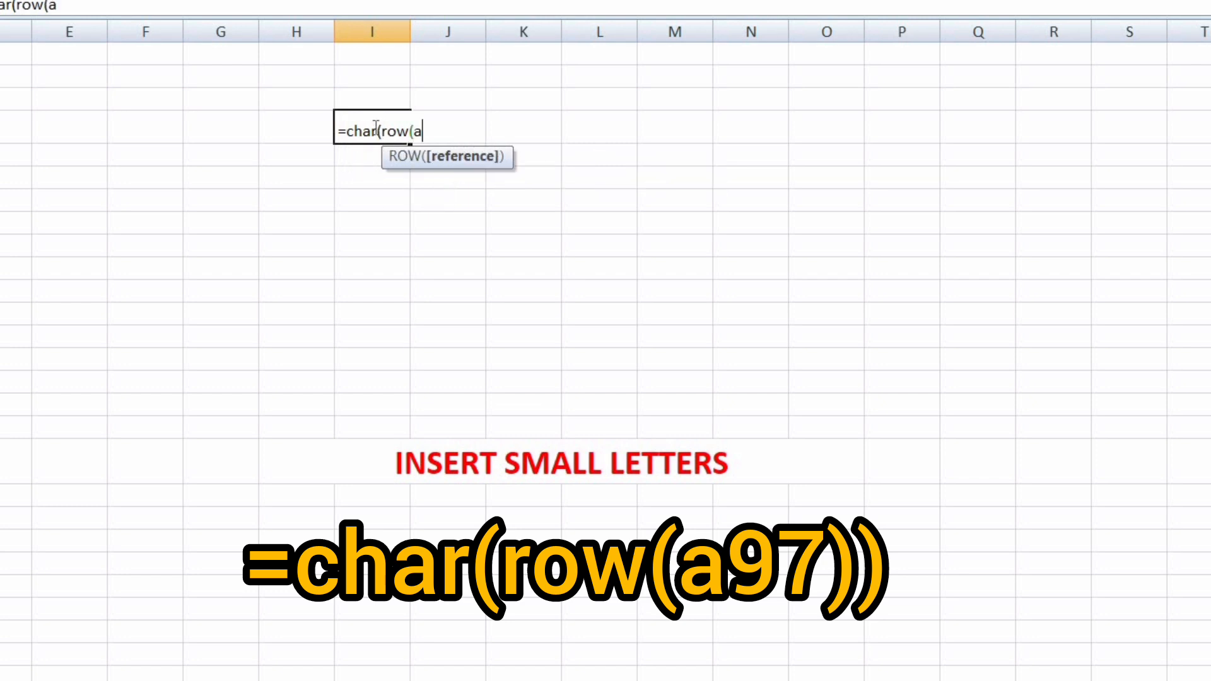
{"action": "type", "text": "97))"}
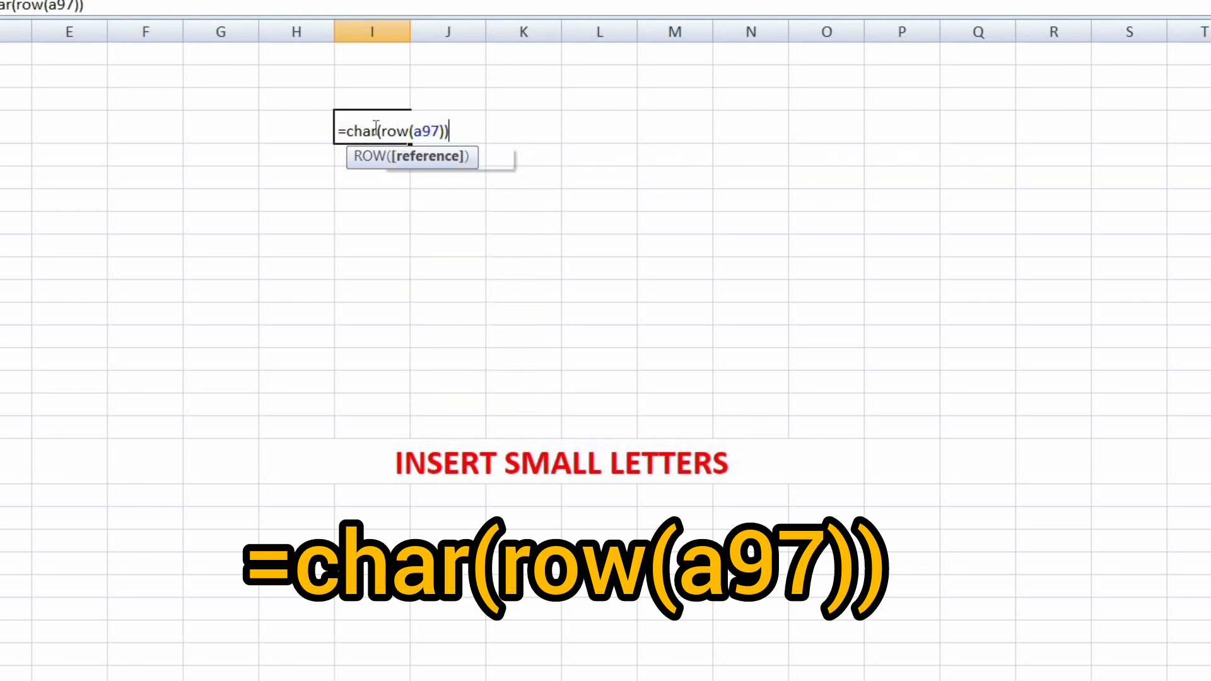
{"action": "key", "text": "Return"}
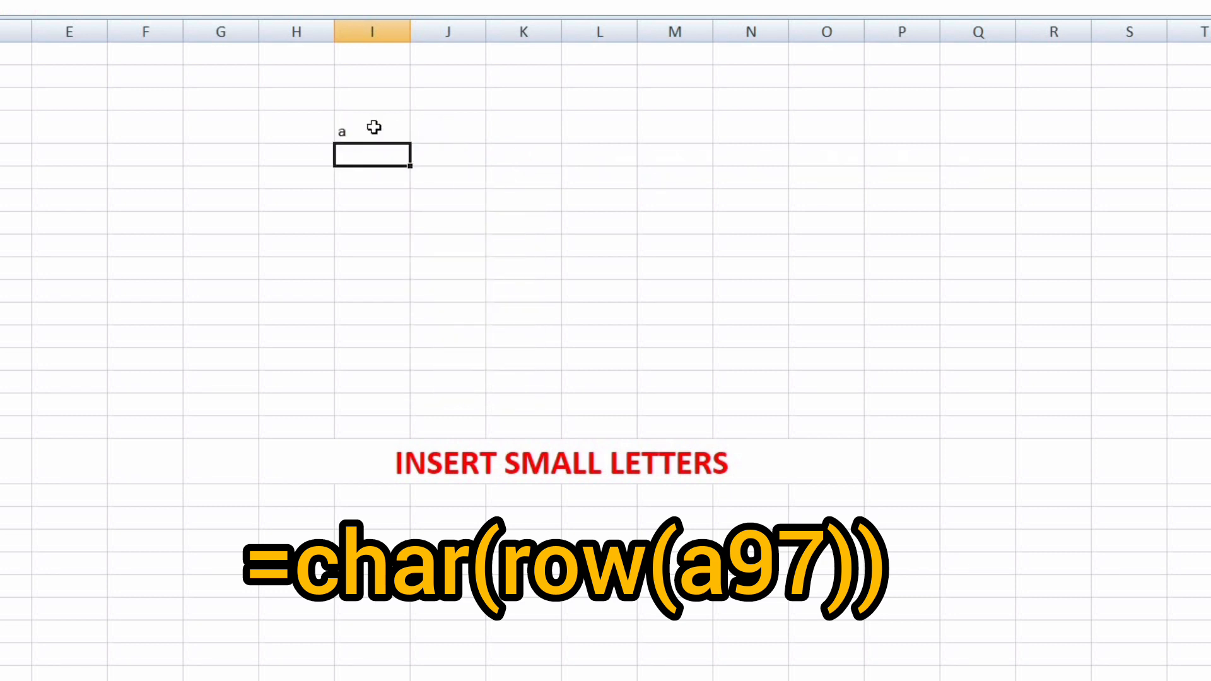
{"action": "left_click", "coordinate": [374, 127]}
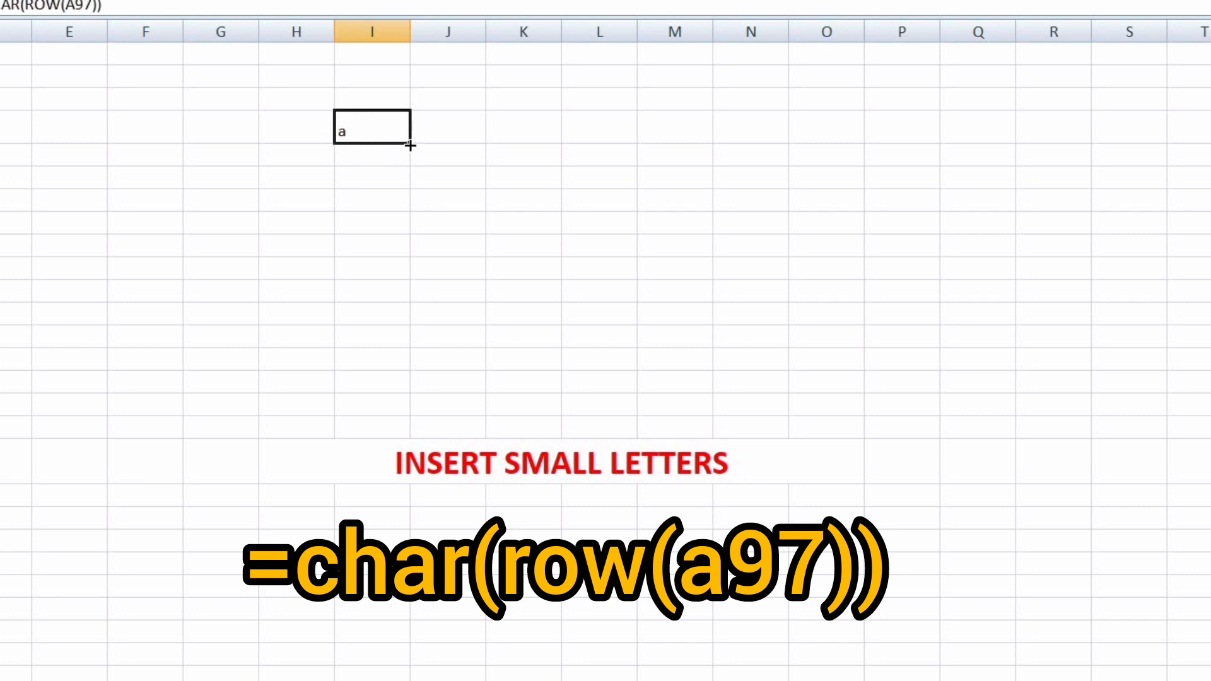
{"action": "left_click_drag", "start_coordinate": [410, 146], "coordinate": [379, 400]}
Make the letters a to l bold and increase their font size
{"action": "key", "text": "ctrl+b"}
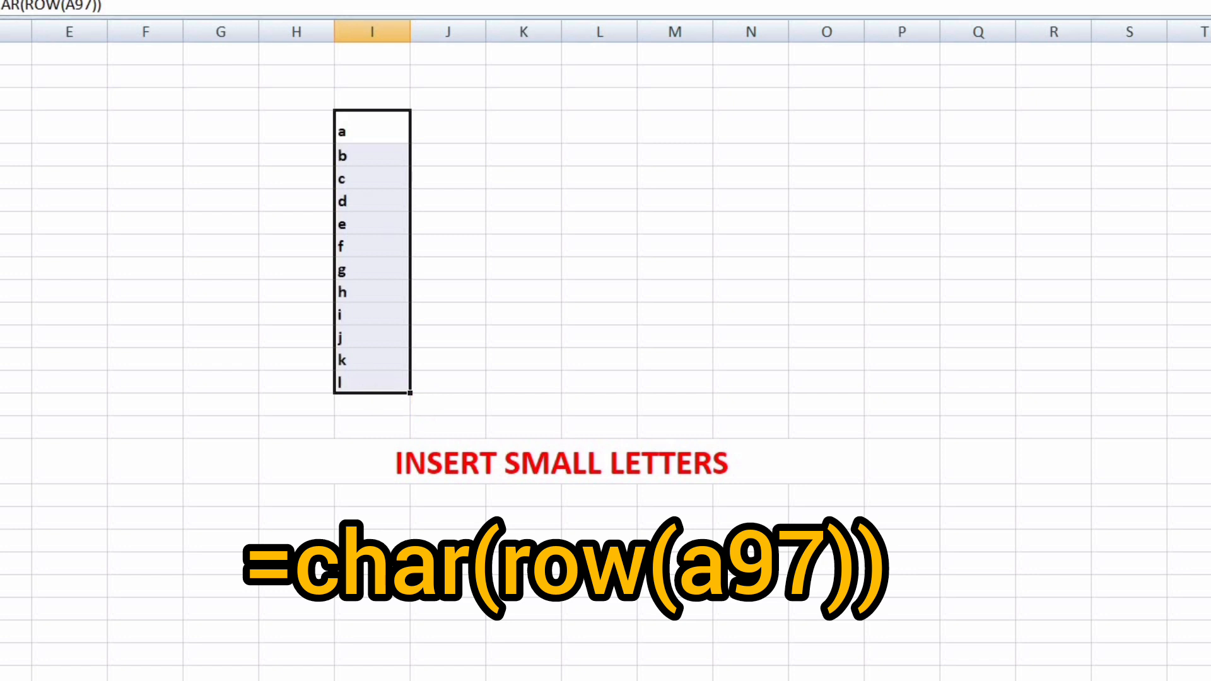
{"action": "left_click", "coordinate": [12, 1]}
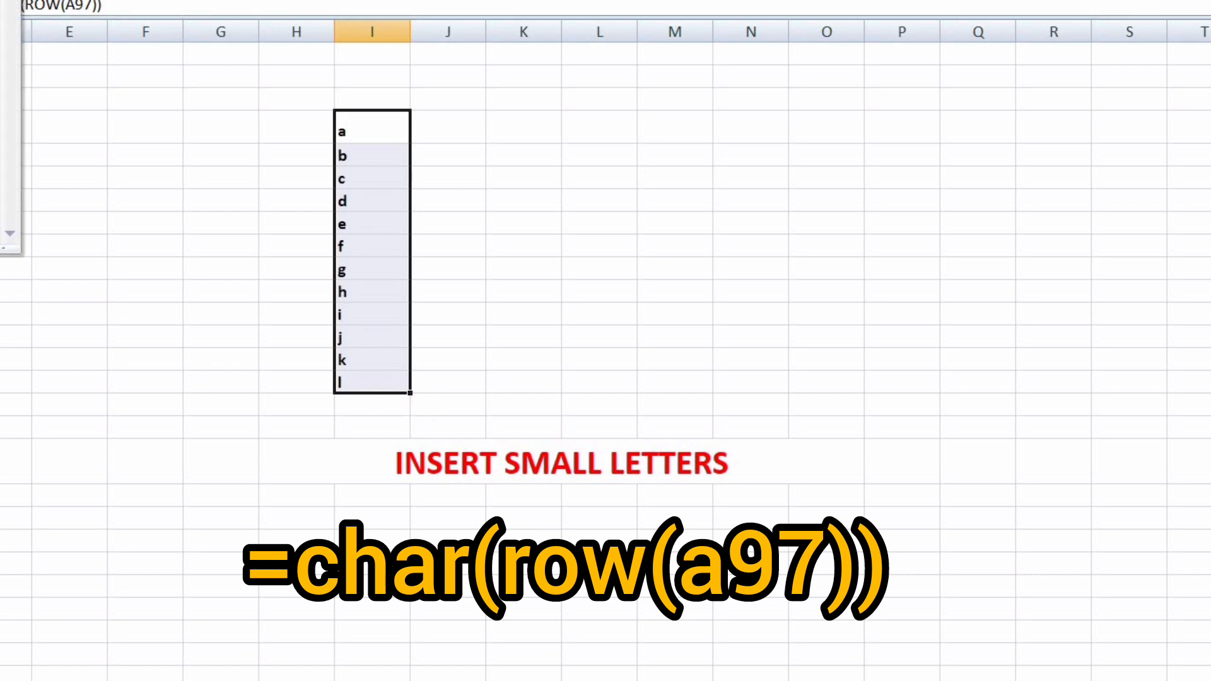
{"action": "left_click", "coordinate": [7, 75]}
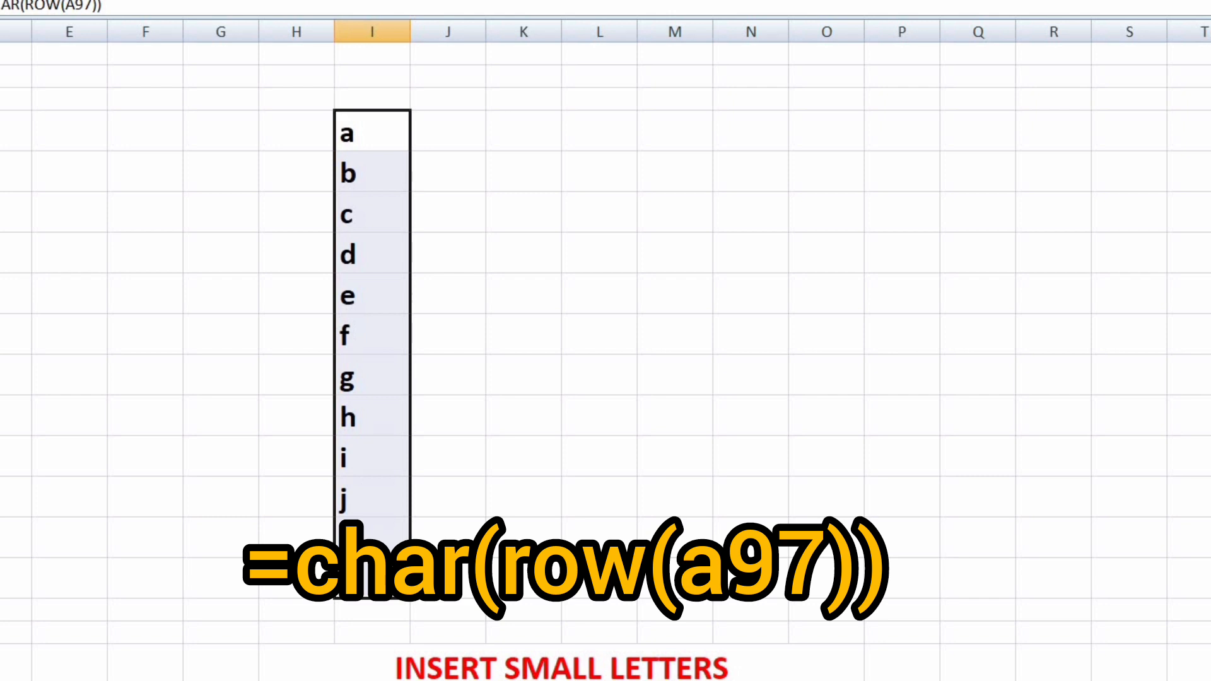
Enter =CHAR(ROW(A65)) in M3 so it shows capital A
{"action": "left_click", "coordinate": [684, 128]}
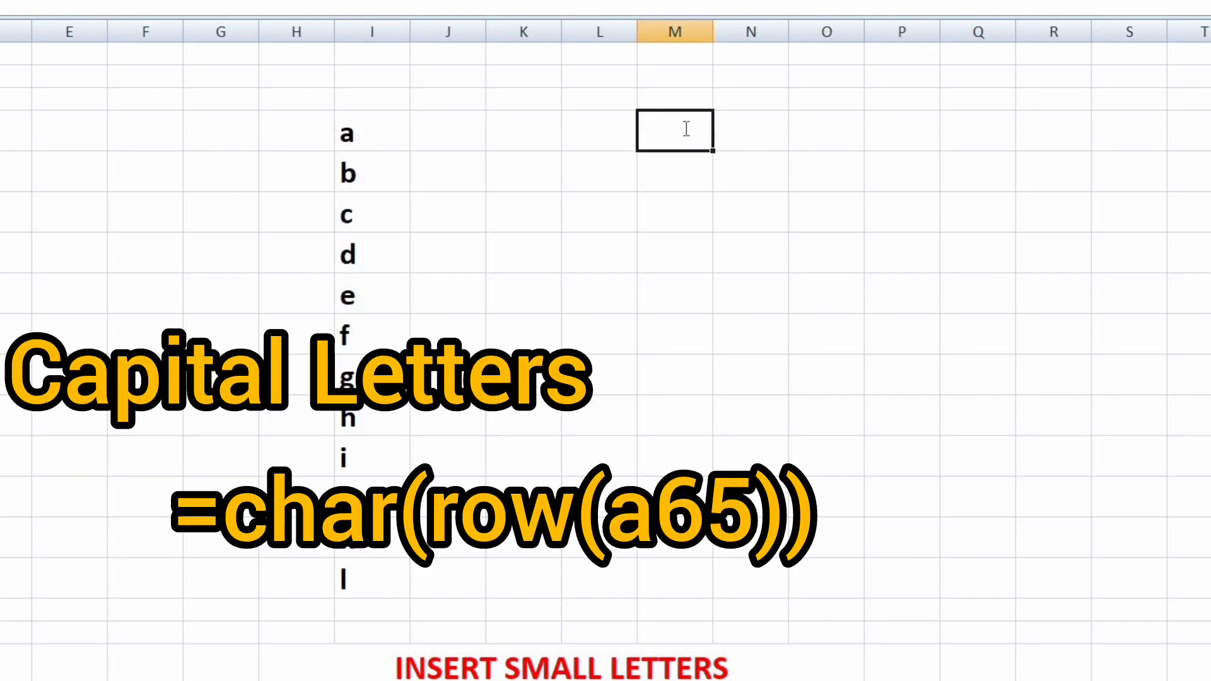
{"action": "type", "text": "=CHAR"}
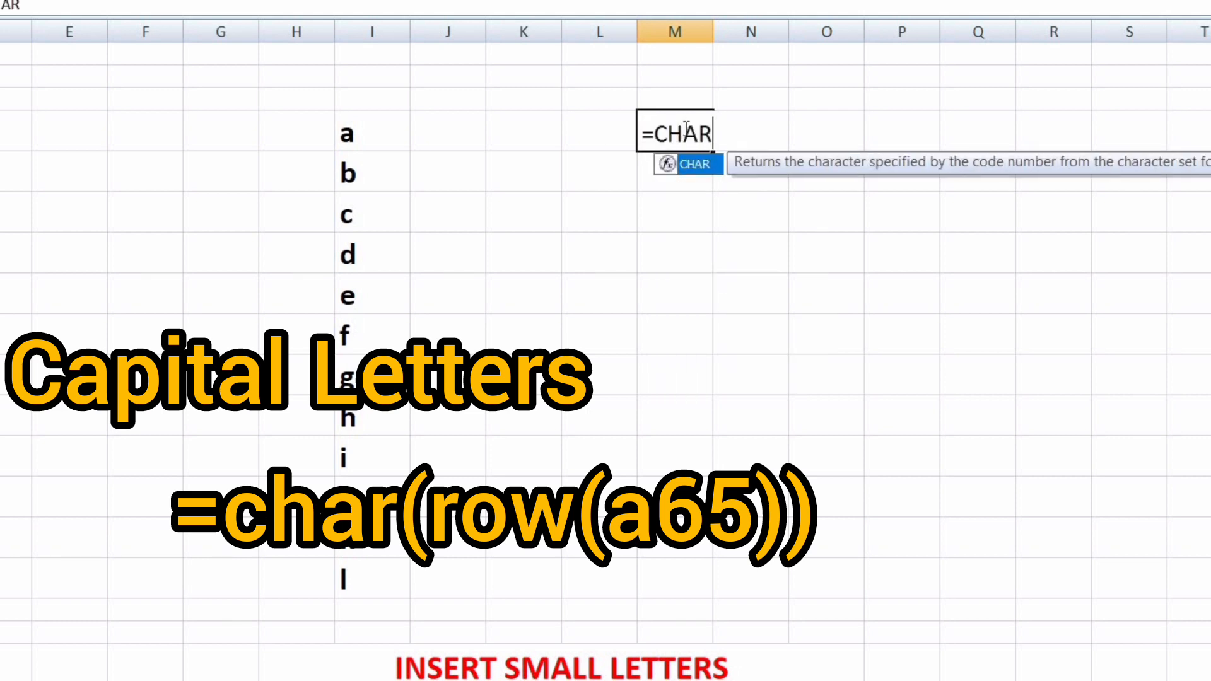
{"action": "type", "text": "("}
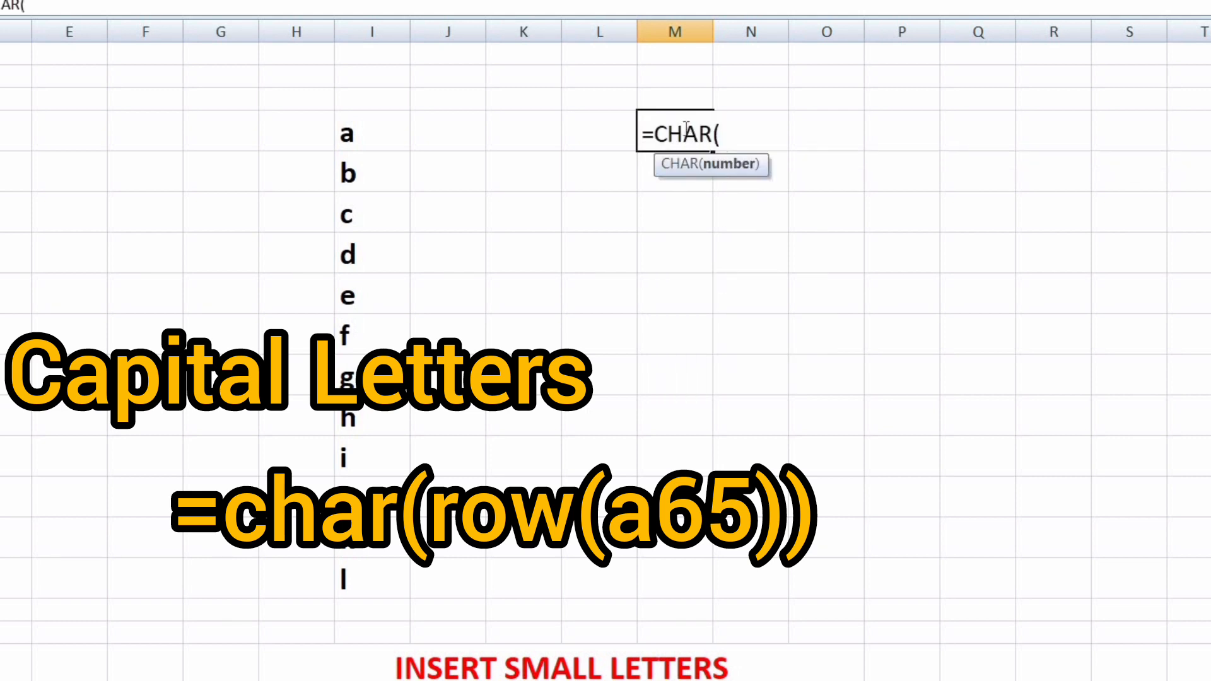
{"action": "type", "text": "ROW"}
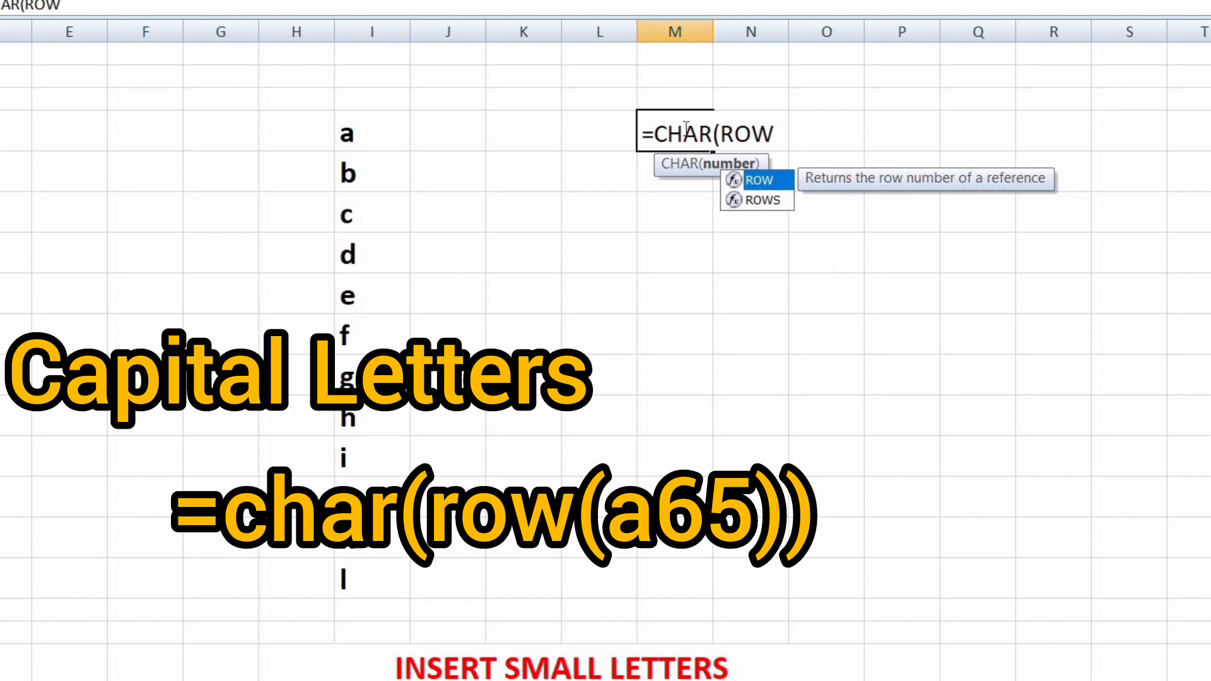
{"action": "type", "text": "("}
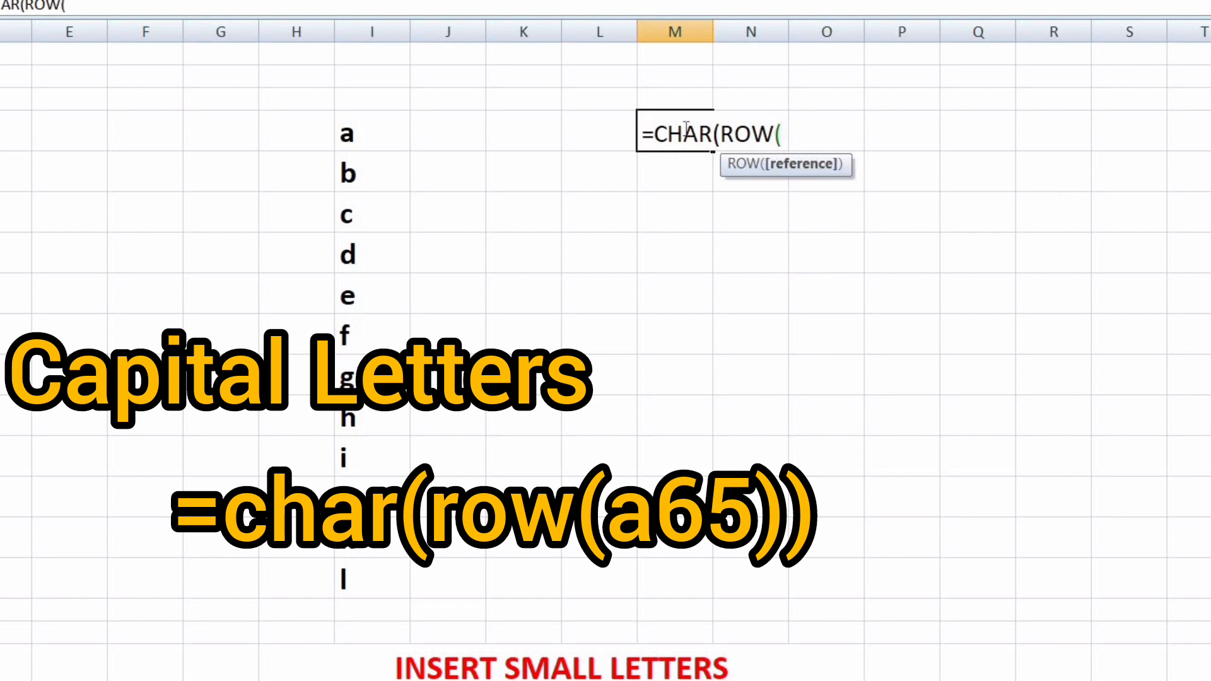
{"action": "type", "text": "A65))"}
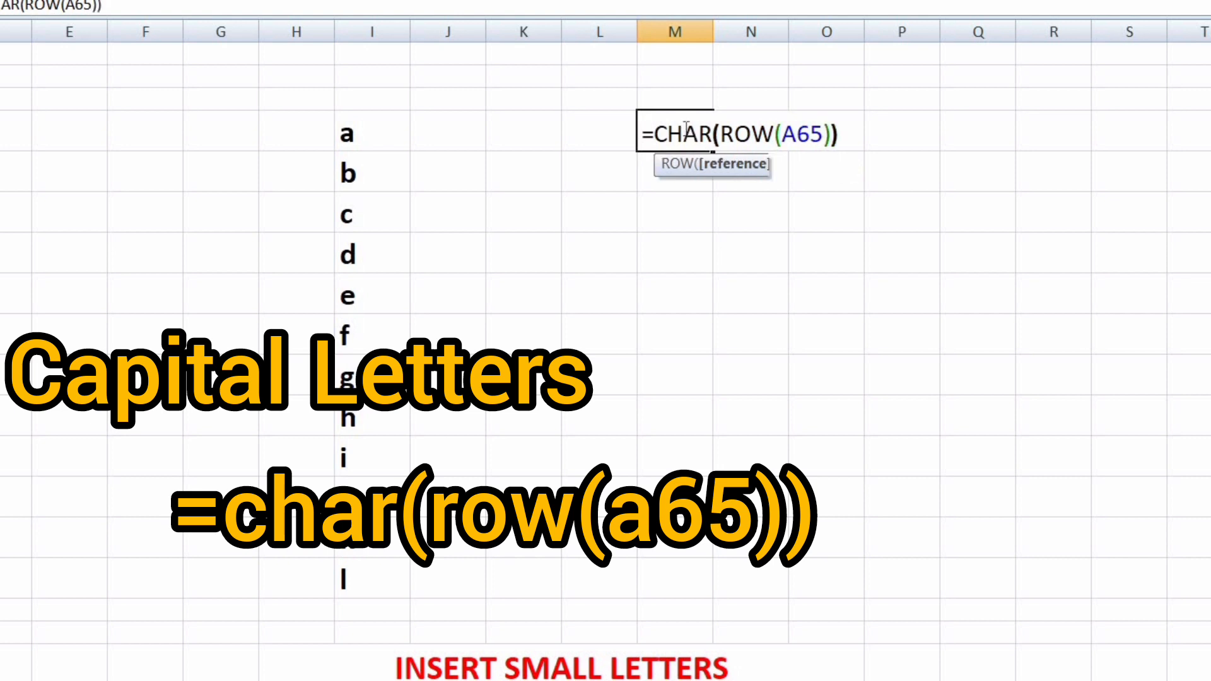
{"action": "key", "text": "Return"}
{"action": "left_click", "coordinate": [685, 128]}
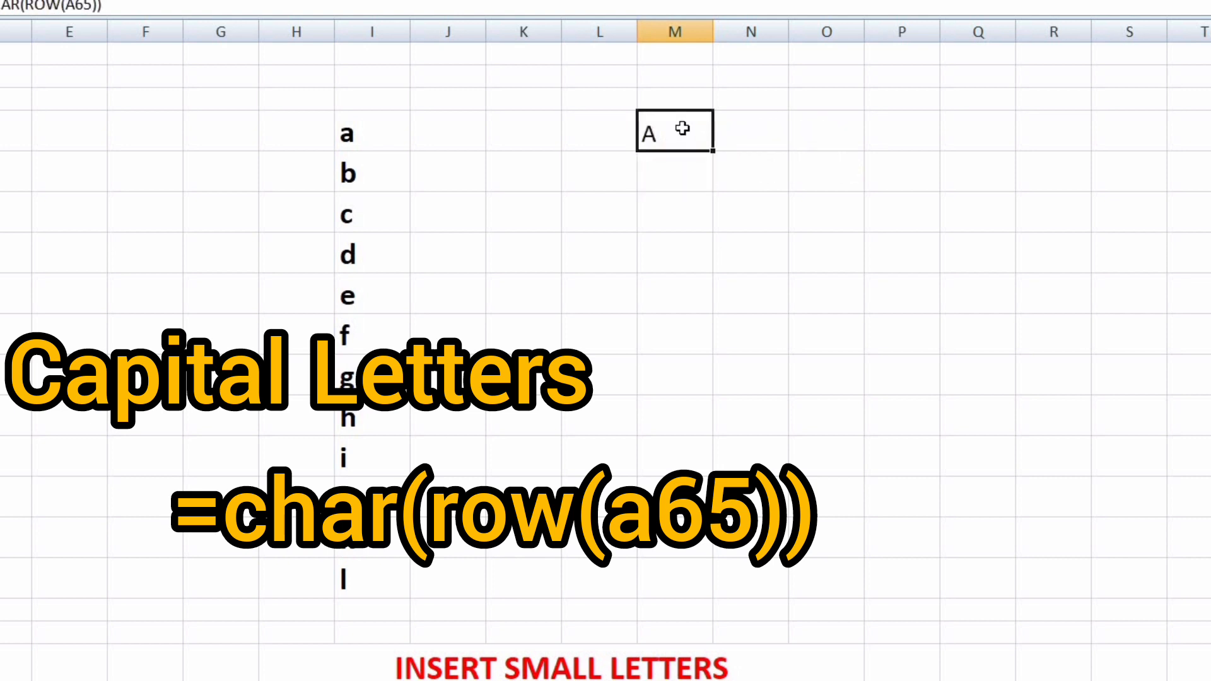
Fill the M3 formula down to M14 to list capital letters A to L
{"action": "left_click_drag", "start_coordinate": [713, 152], "coordinate": [668, 593]}
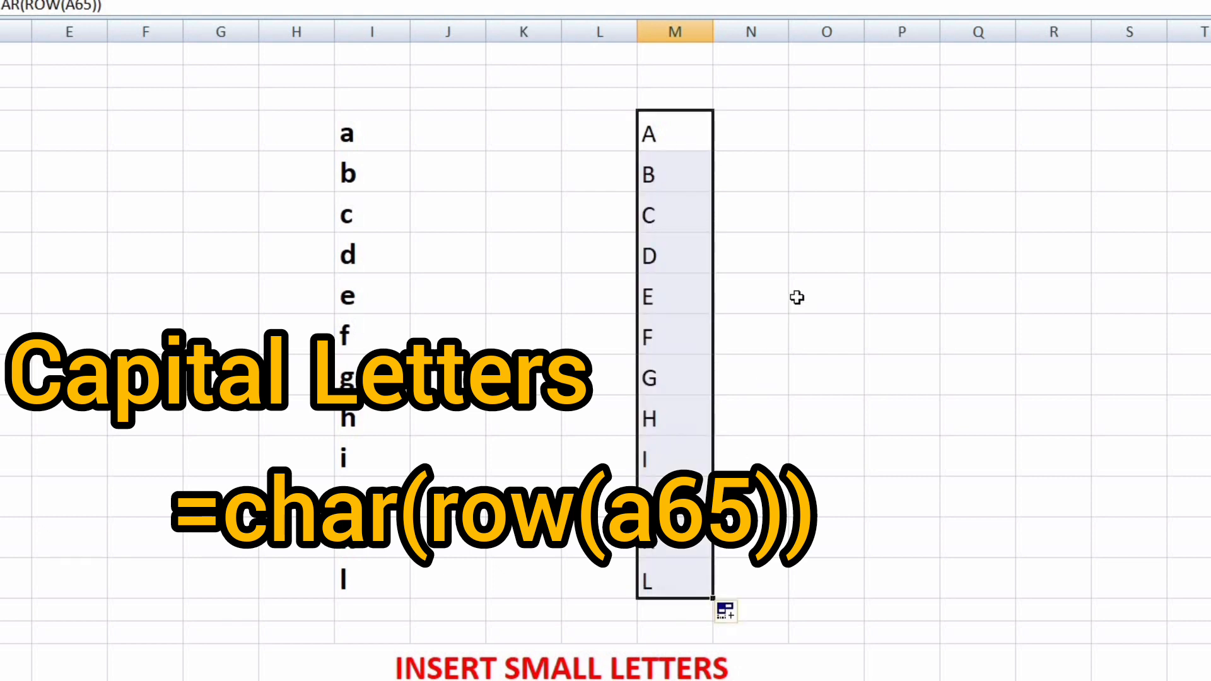
{"action": "left_click", "coordinate": [824, 320]}
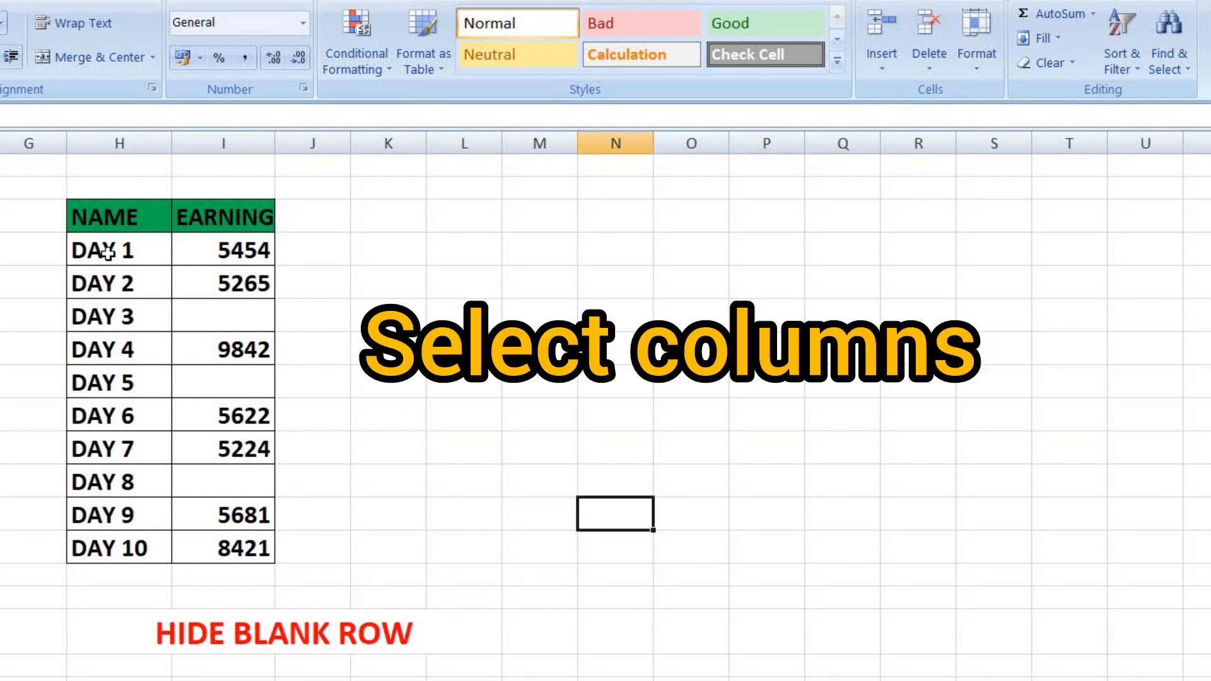
Select the DAY 1 to DAY 10 table rows and pick Blanks in Go To Special
{"action": "left_click", "coordinate": [122, 250]}
{"action": "left_click", "coordinate": [350, 269]}
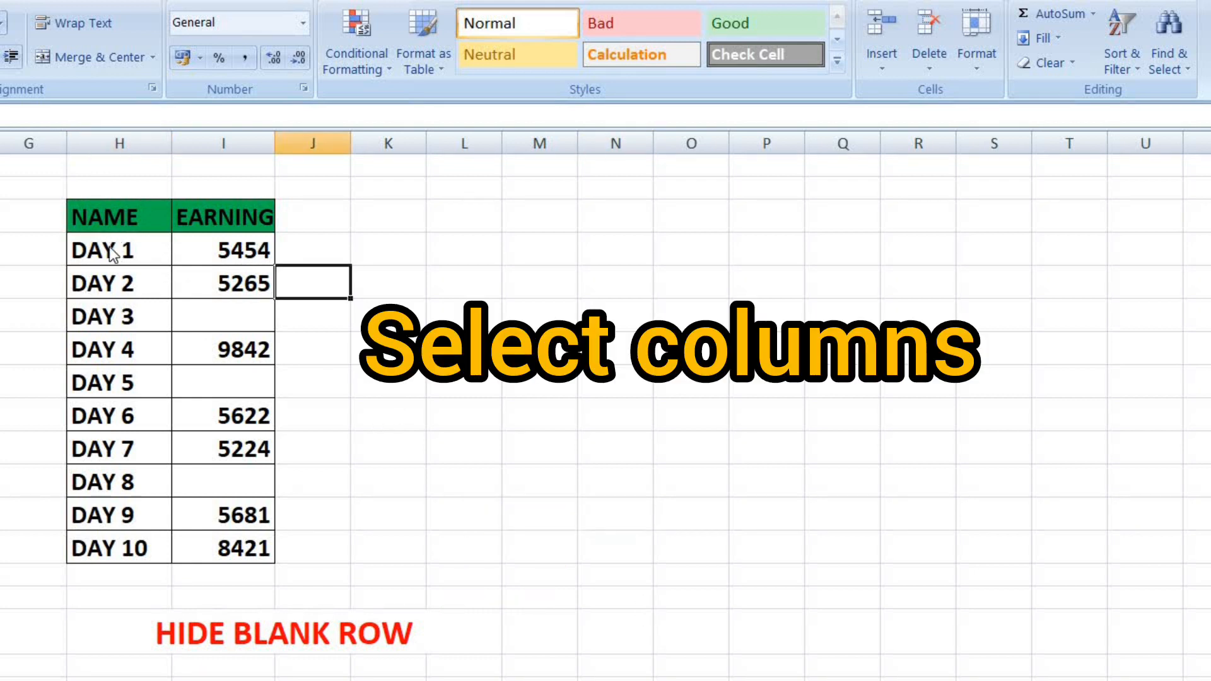
{"action": "left_click_drag", "start_coordinate": [95, 250], "coordinate": [180, 544]}
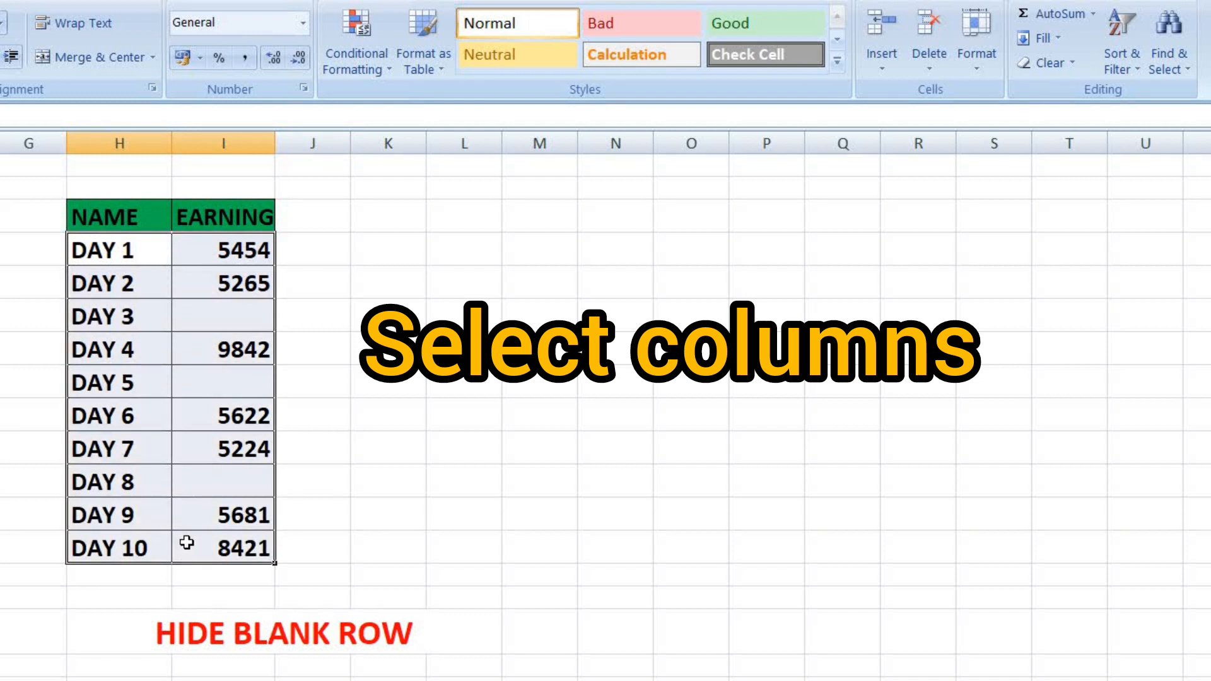
{"action": "left_click", "coordinate": [1188, 64]}
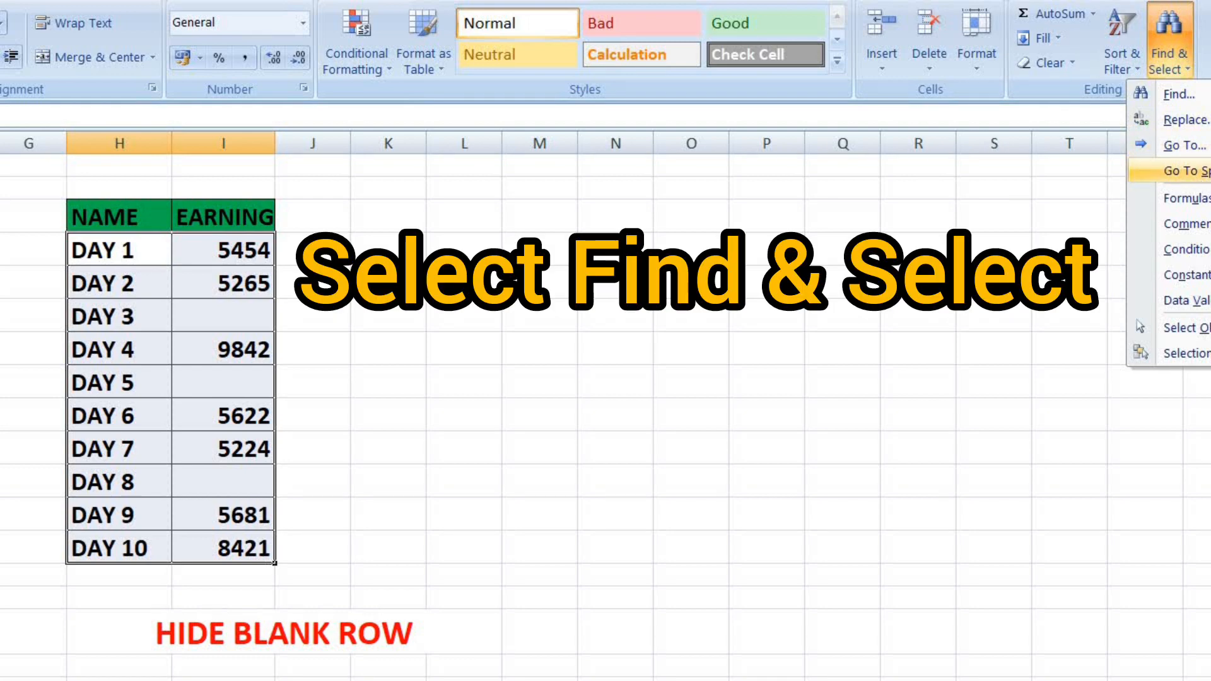
{"action": "left_click", "coordinate": [1184, 171]}
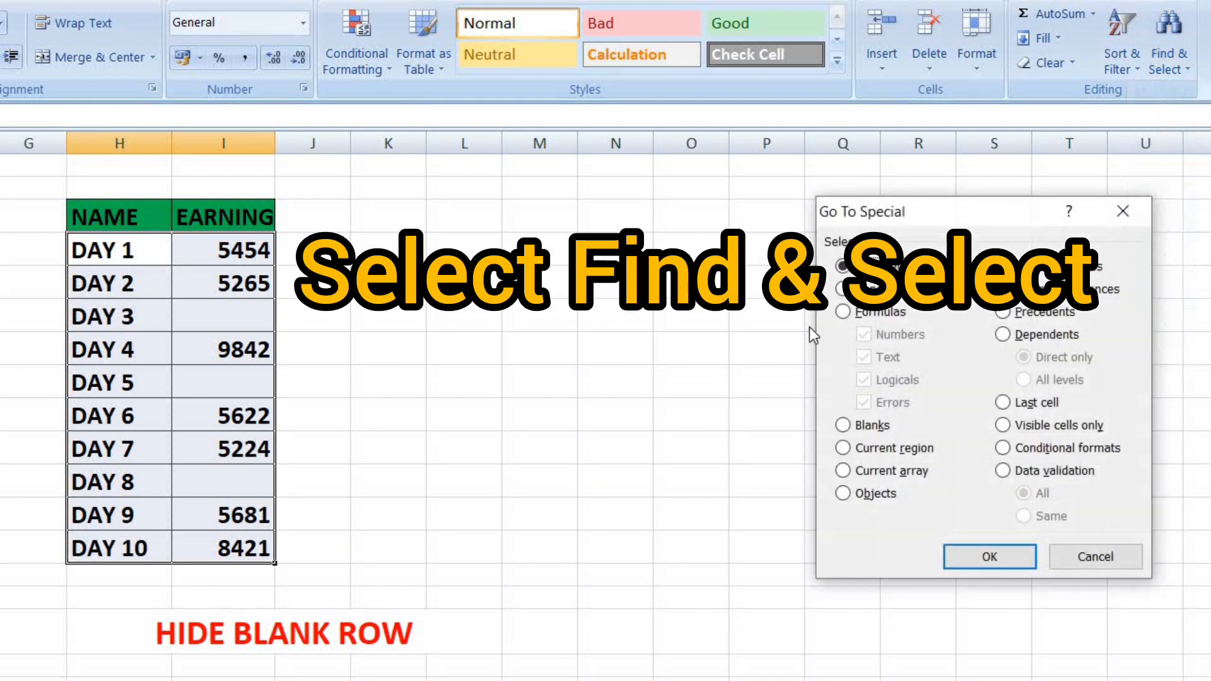
{"action": "left_click", "coordinate": [847, 429]}
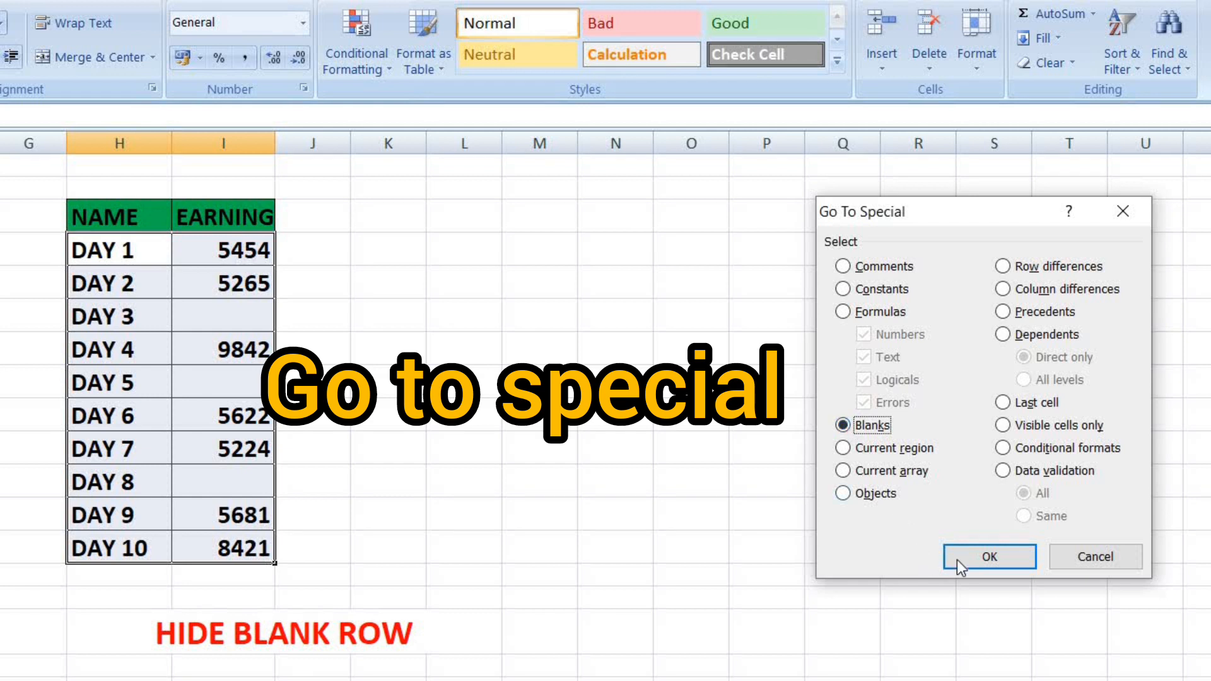
{"action": "left_click", "coordinate": [990, 558]}
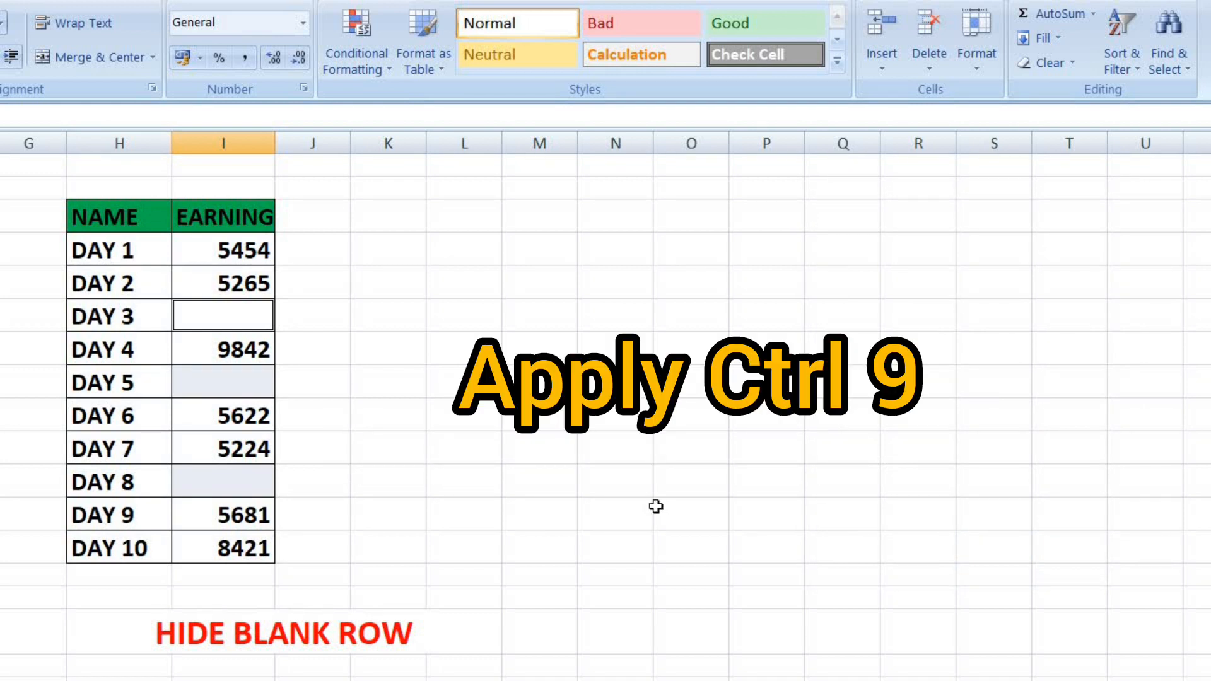
Hide the DAY 3, DAY 5 and DAY 8 rows with Ctrl+9
{"action": "key", "text": "ctrl+9"}
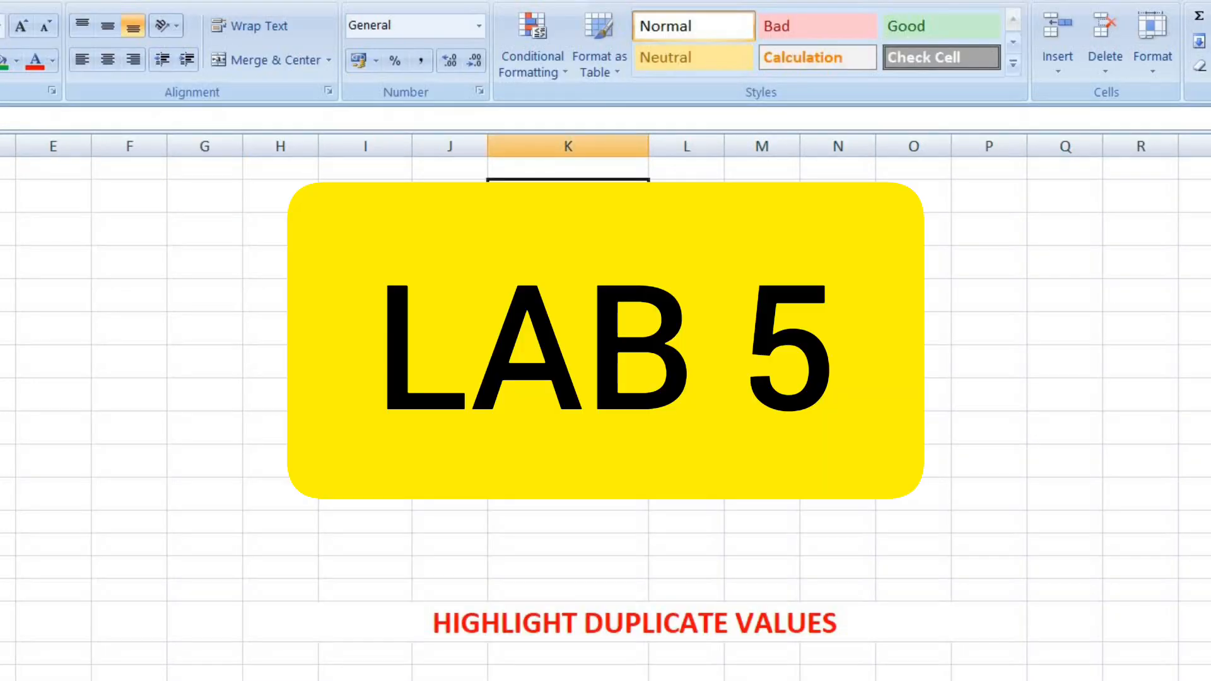
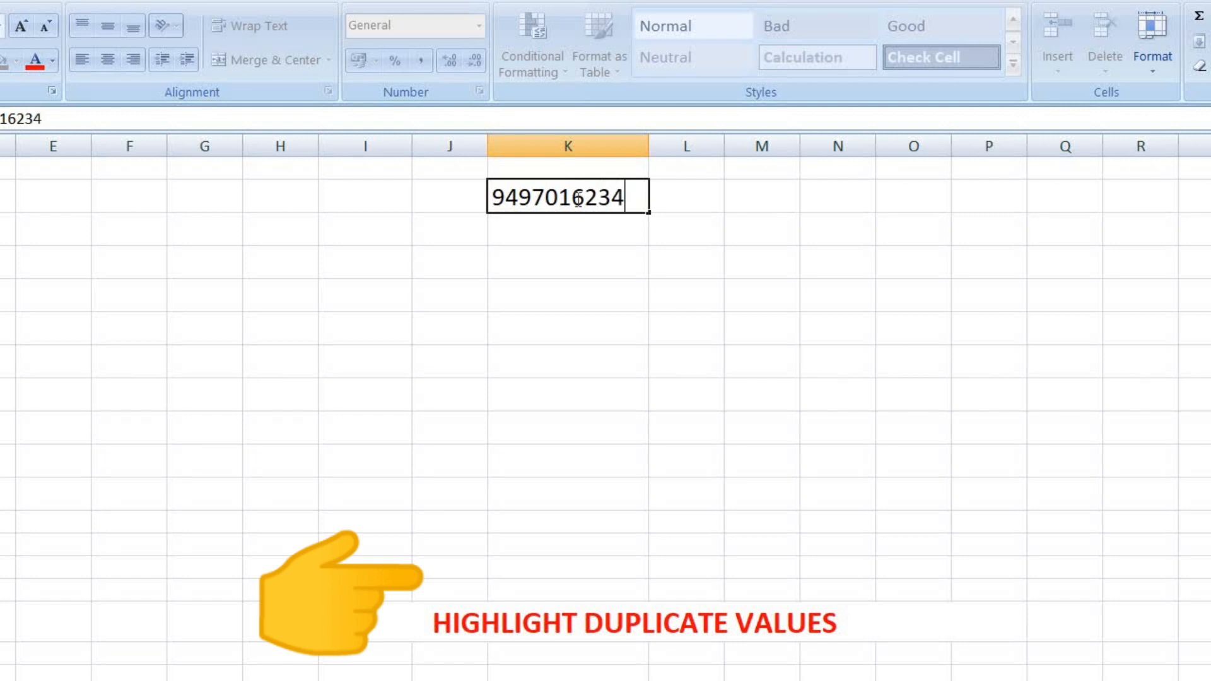
Enter four phone numbers in K2:K5, repeating one of them in K4
{"action": "key", "text": "Return"}
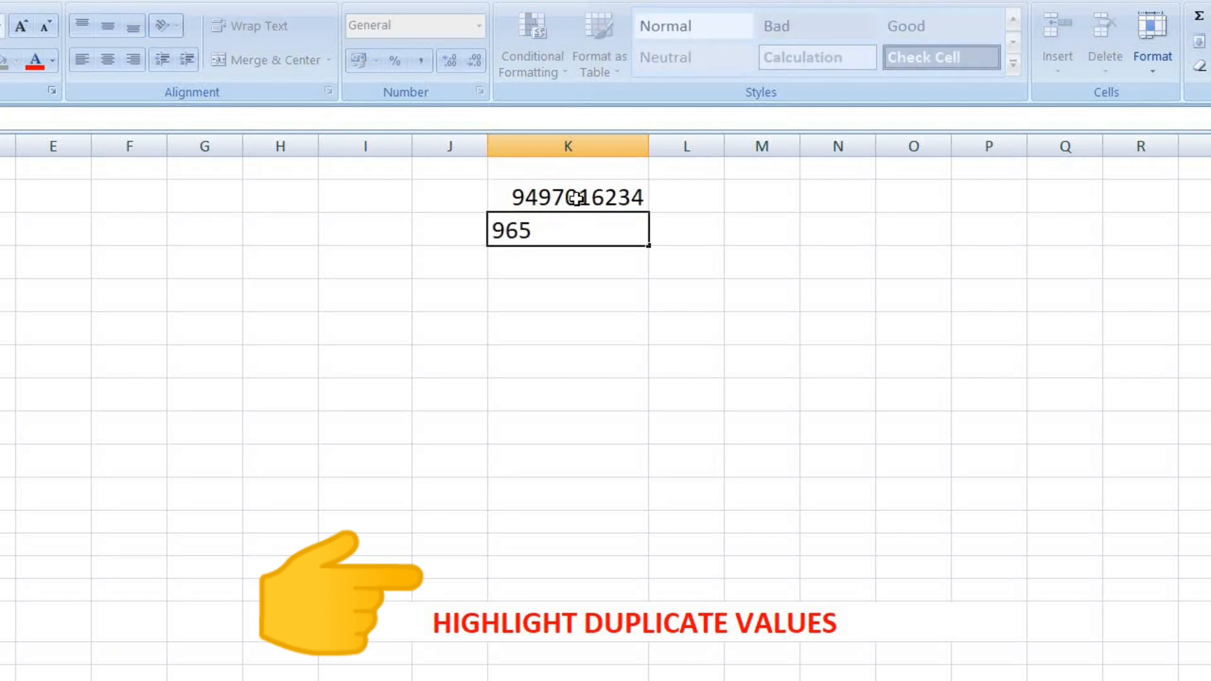
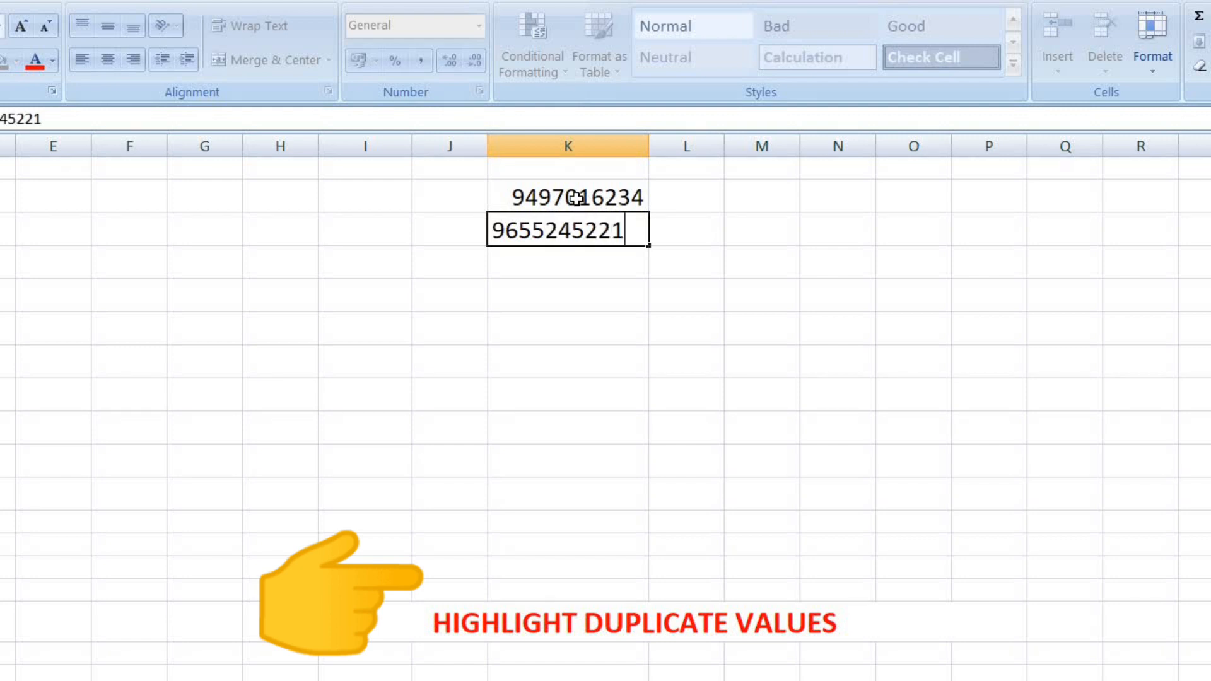
{"action": "key", "text": "Return"}
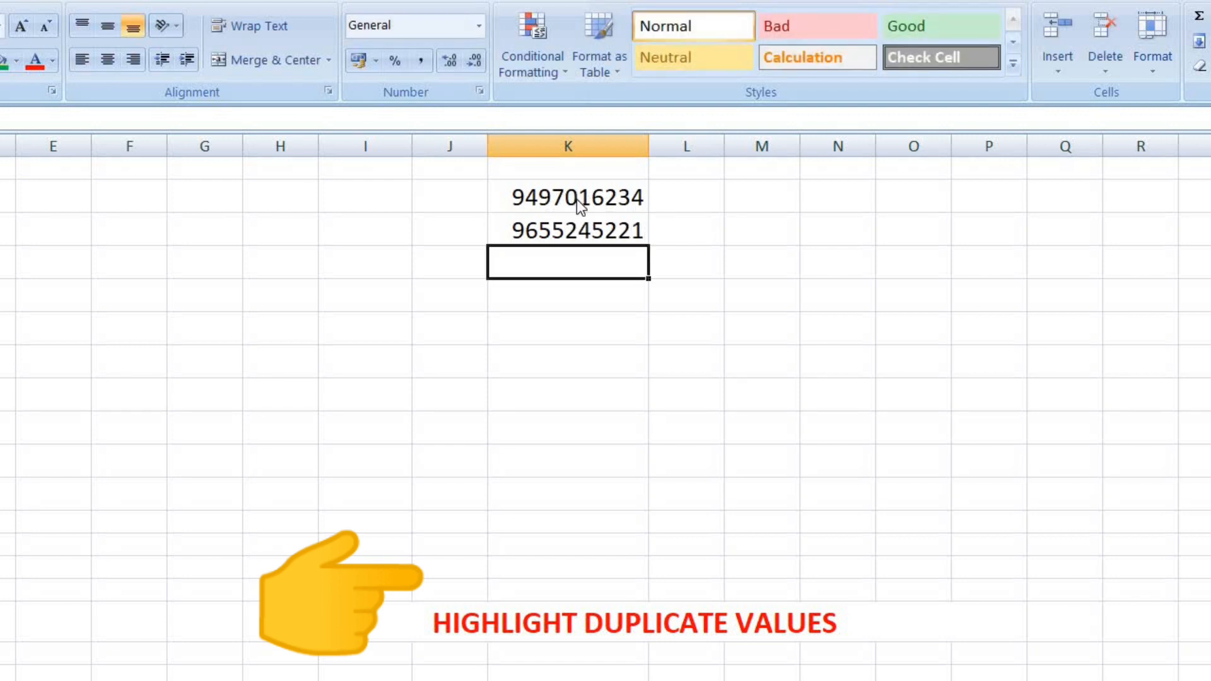
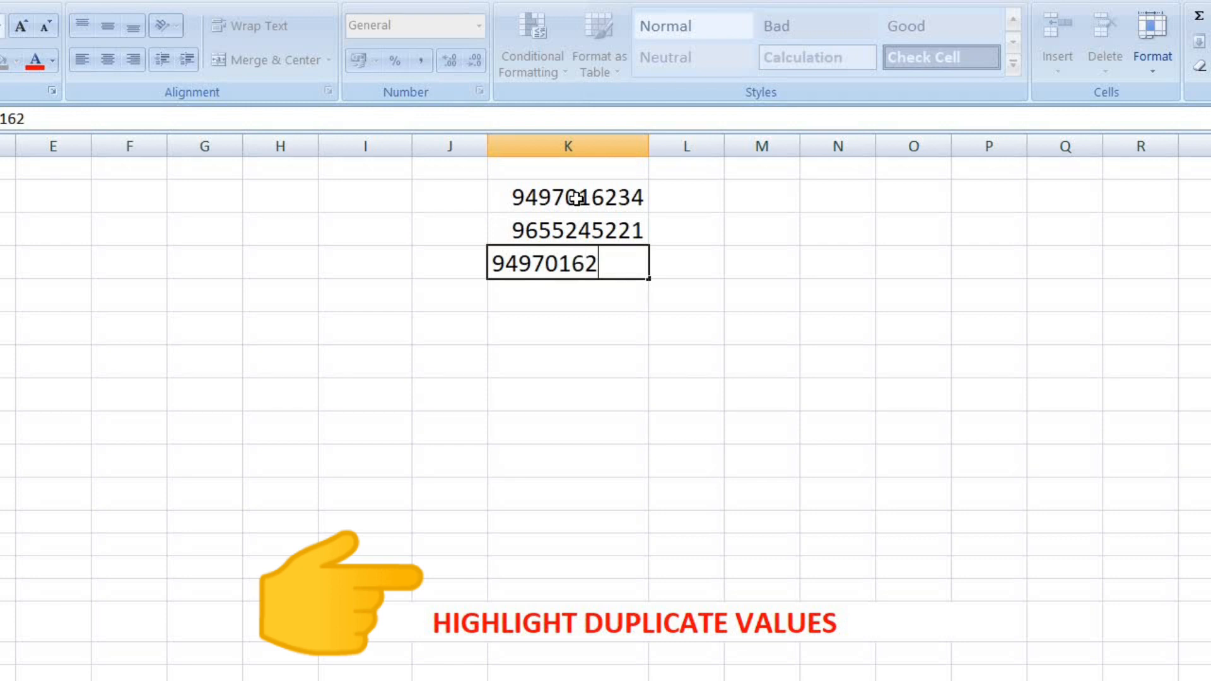
{"action": "key", "text": "Return"}
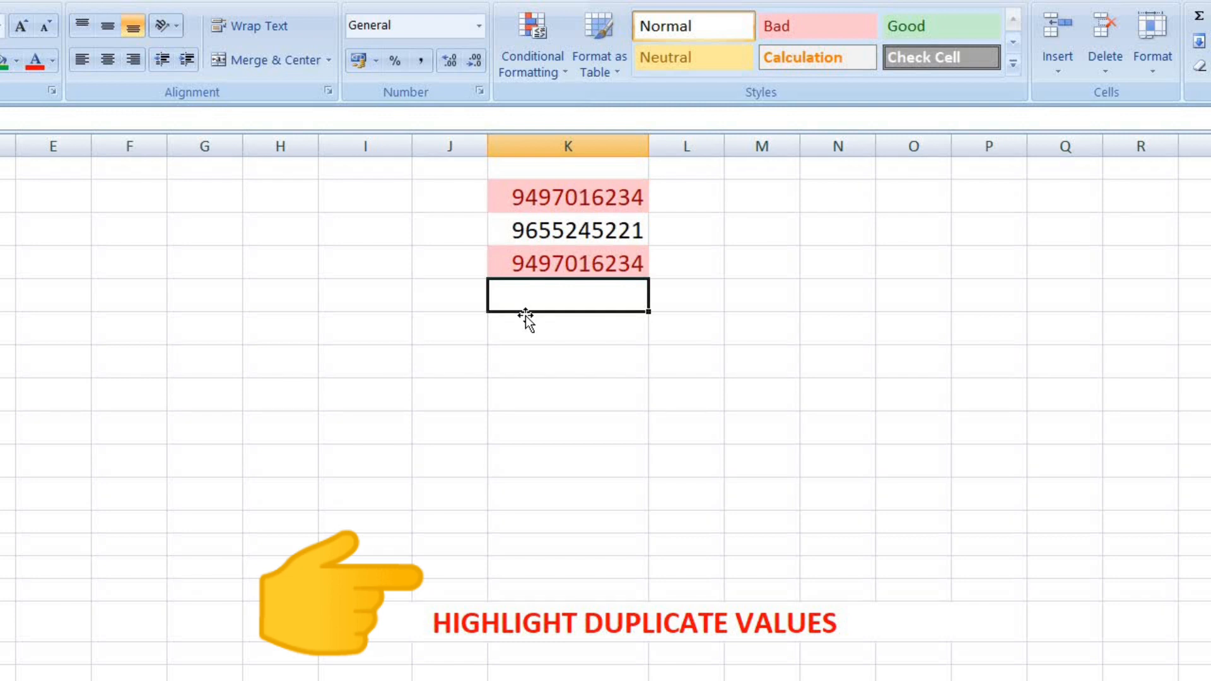
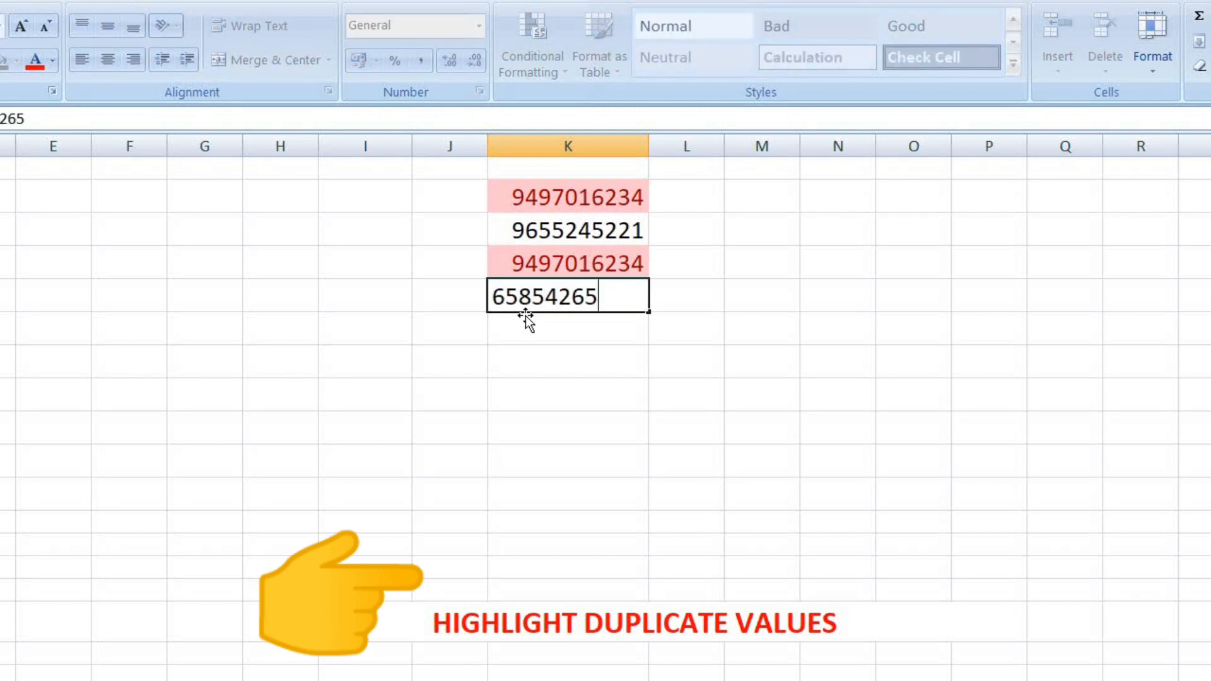
{"action": "key", "text": "Return"}
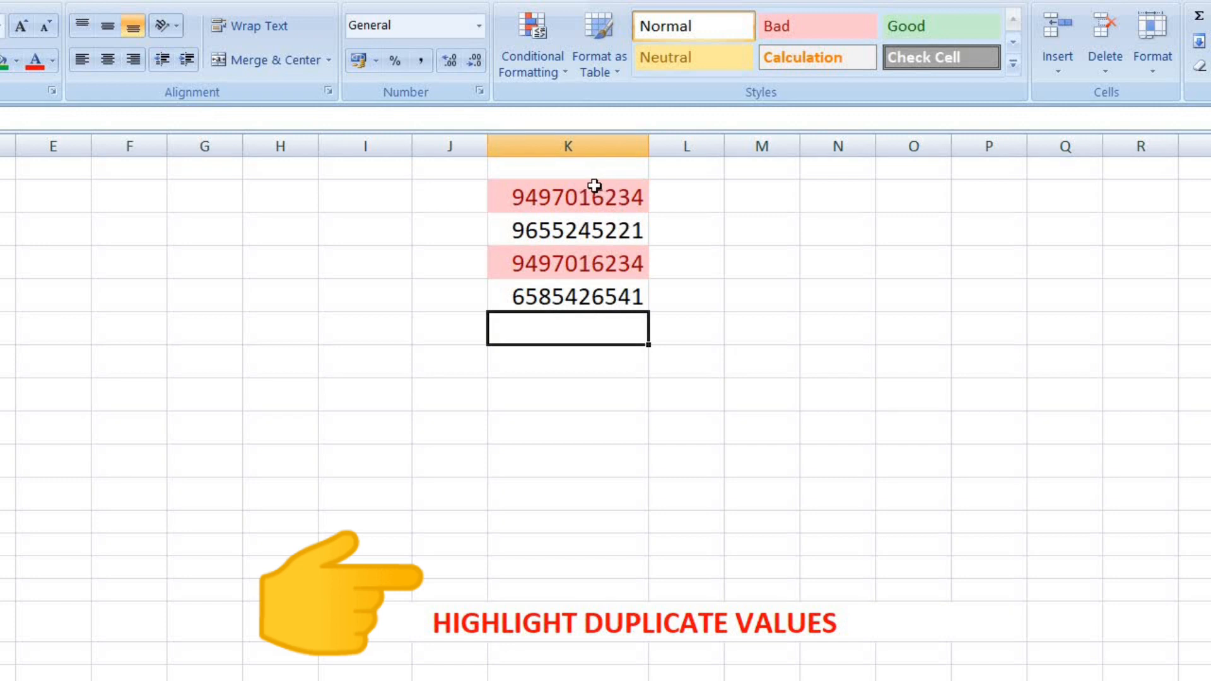
Apply a Duplicate Values rule with Light Red Fill and Dark Red Text to K2:K12
{"action": "left_click_drag", "start_coordinate": [599, 186], "coordinate": [599, 547]}
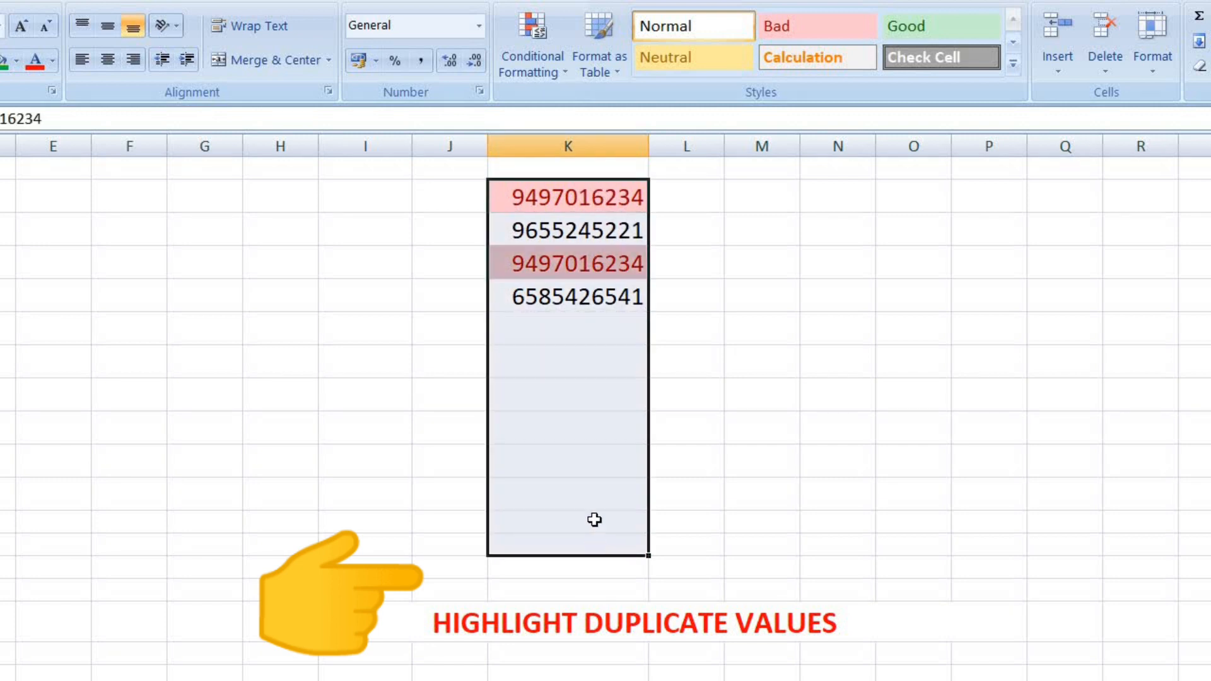
{"action": "left_click", "coordinate": [554, 59]}
{"action": "mouse_move", "coordinate": [575, 123]}
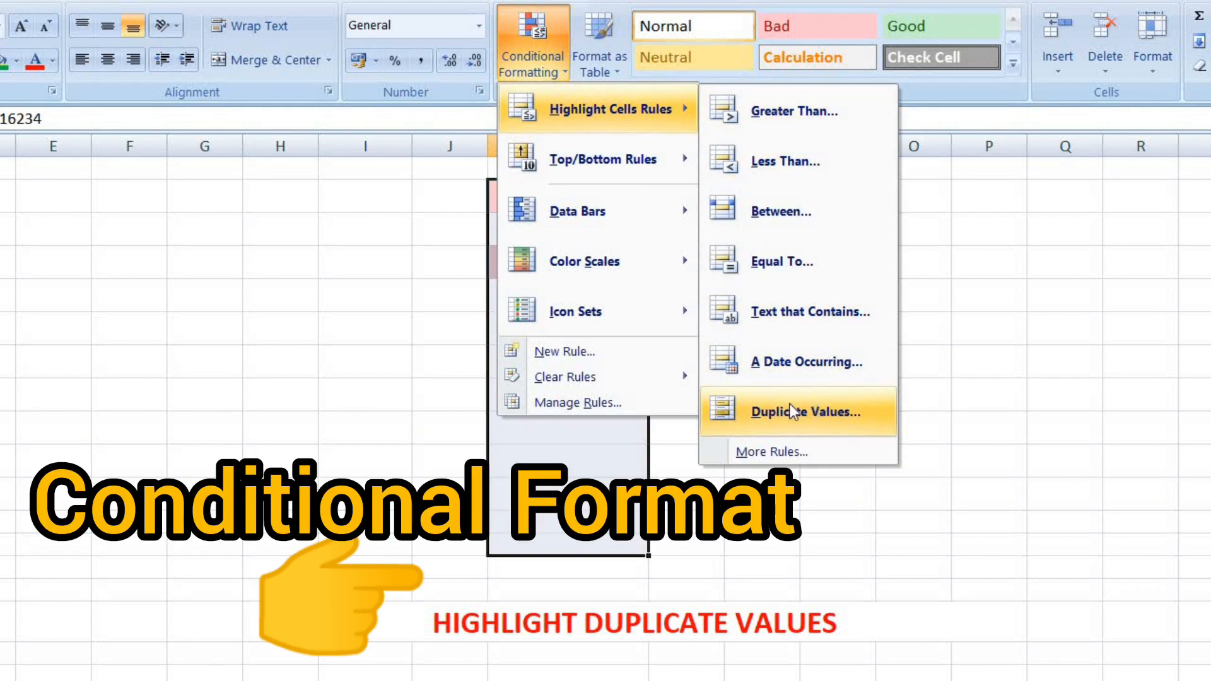
{"action": "left_click", "coordinate": [834, 414]}
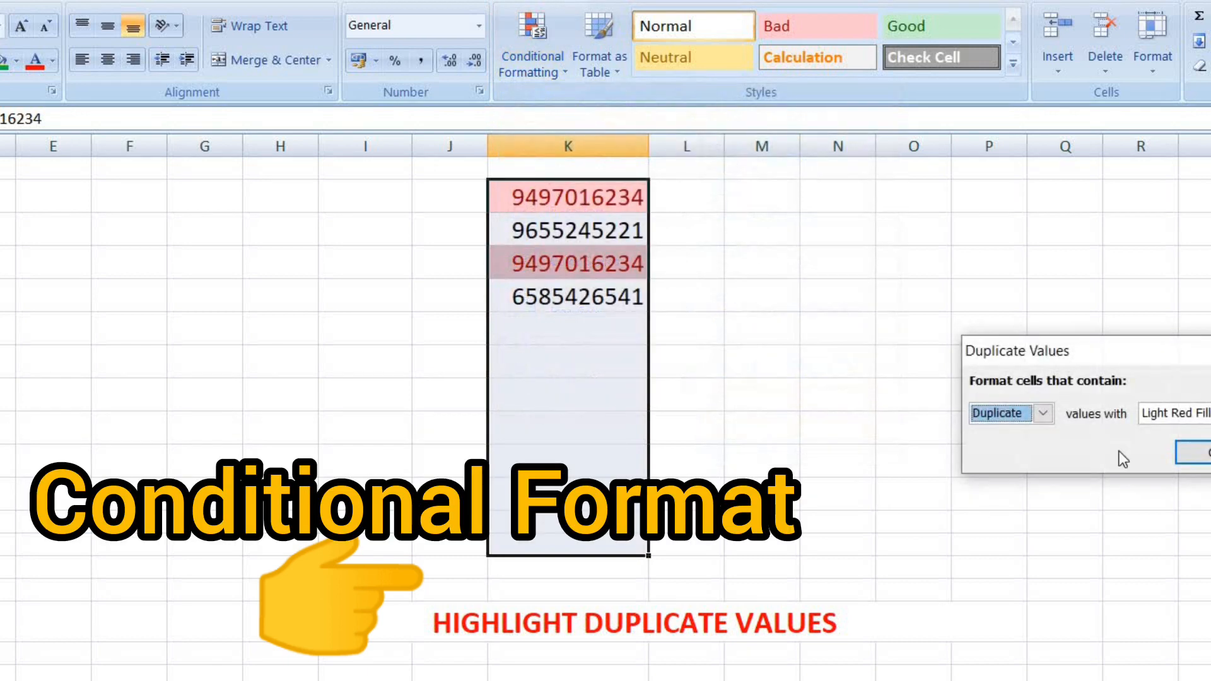
{"action": "left_click_drag", "start_coordinate": [1099, 349], "coordinate": [896, 306]}
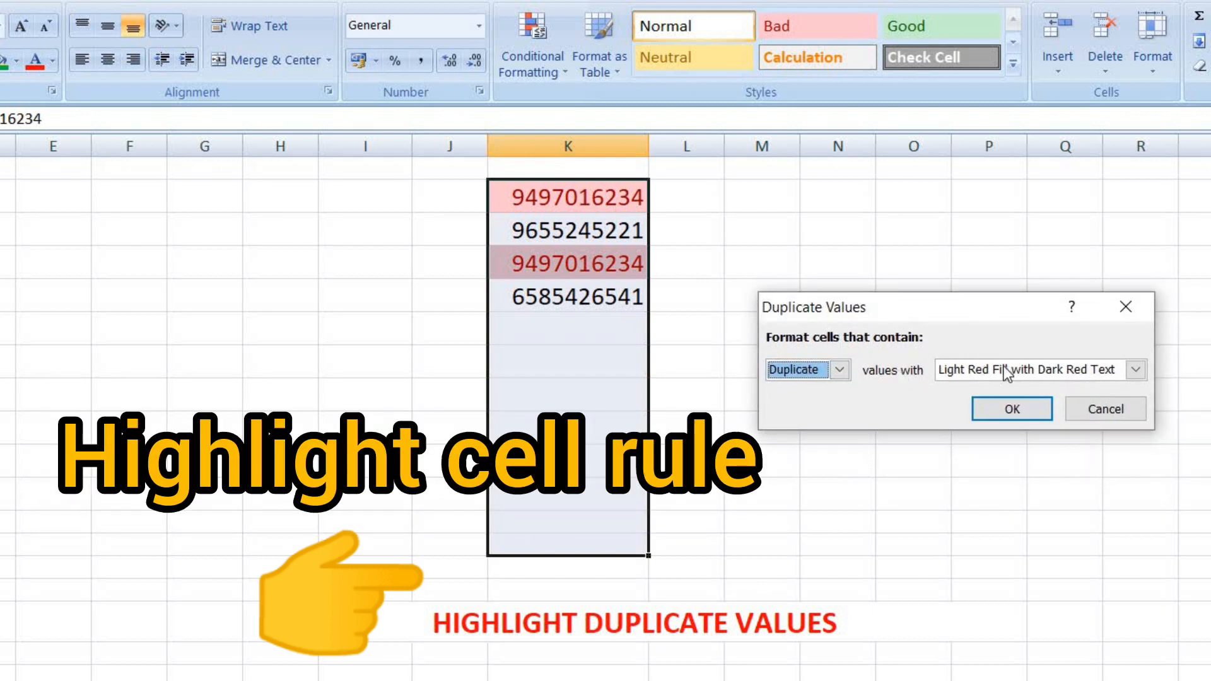
{"action": "left_click", "coordinate": [1012, 410]}
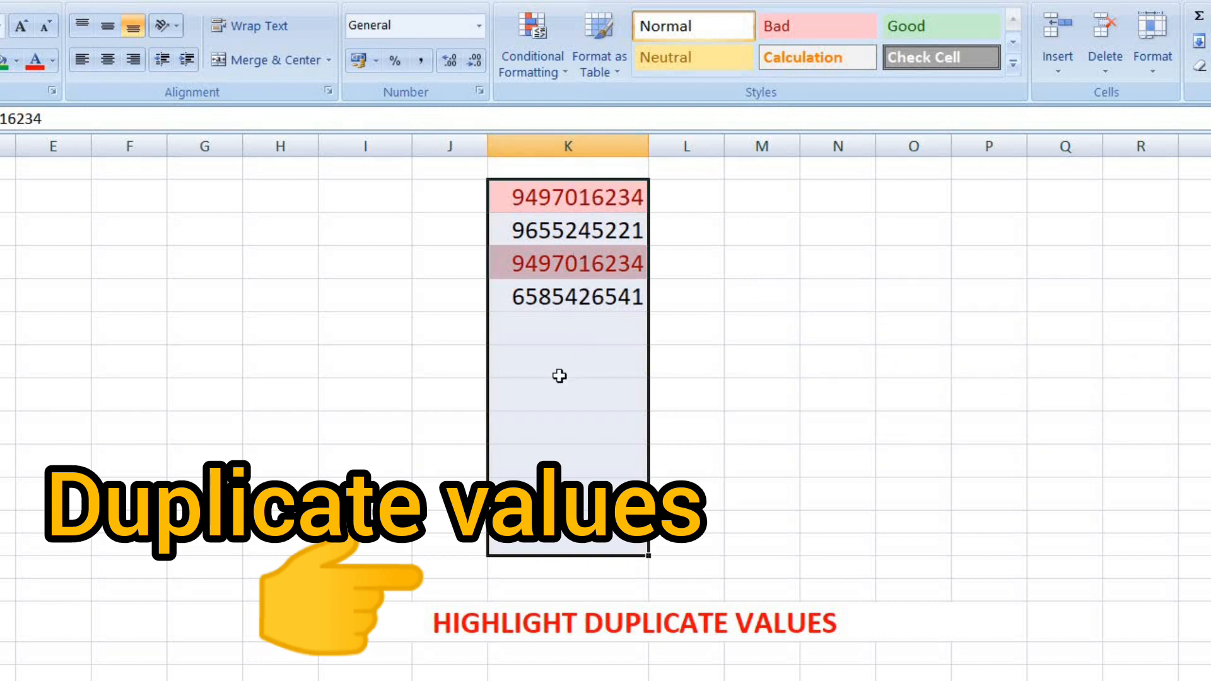
Enter two more phone numbers in K6 and K7, the second duplicating an existing number
{"action": "left_click", "coordinate": [567, 327]}
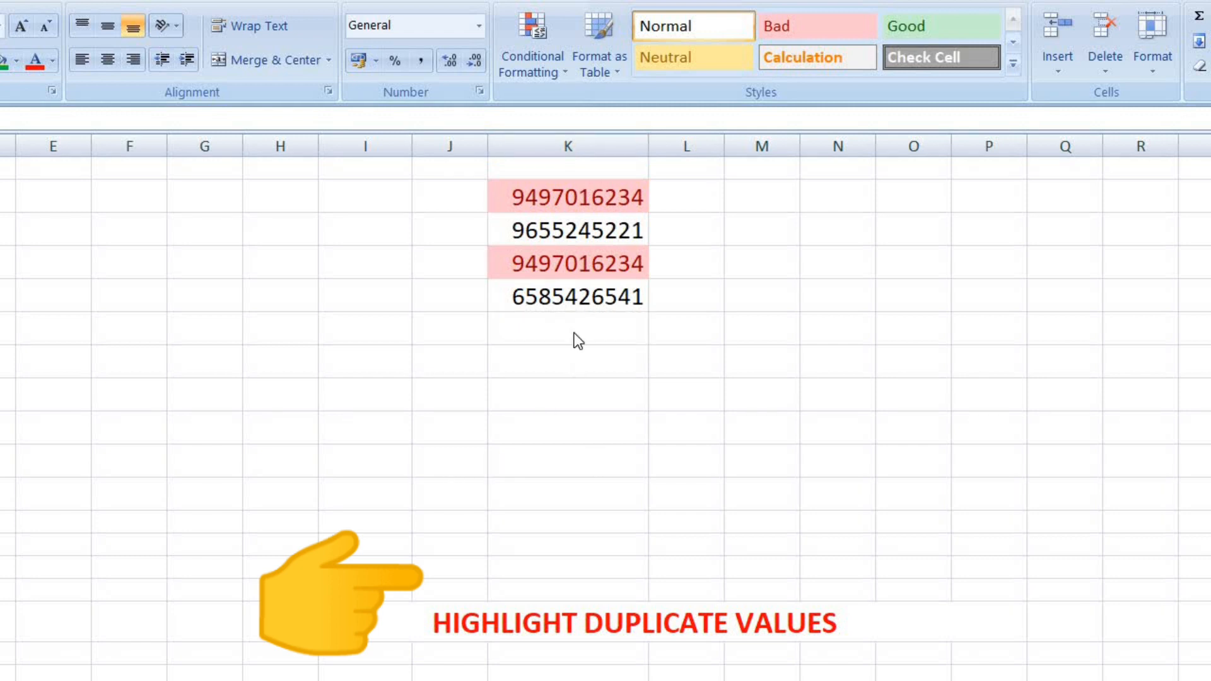
{"action": "left_click", "coordinate": [562, 329]}
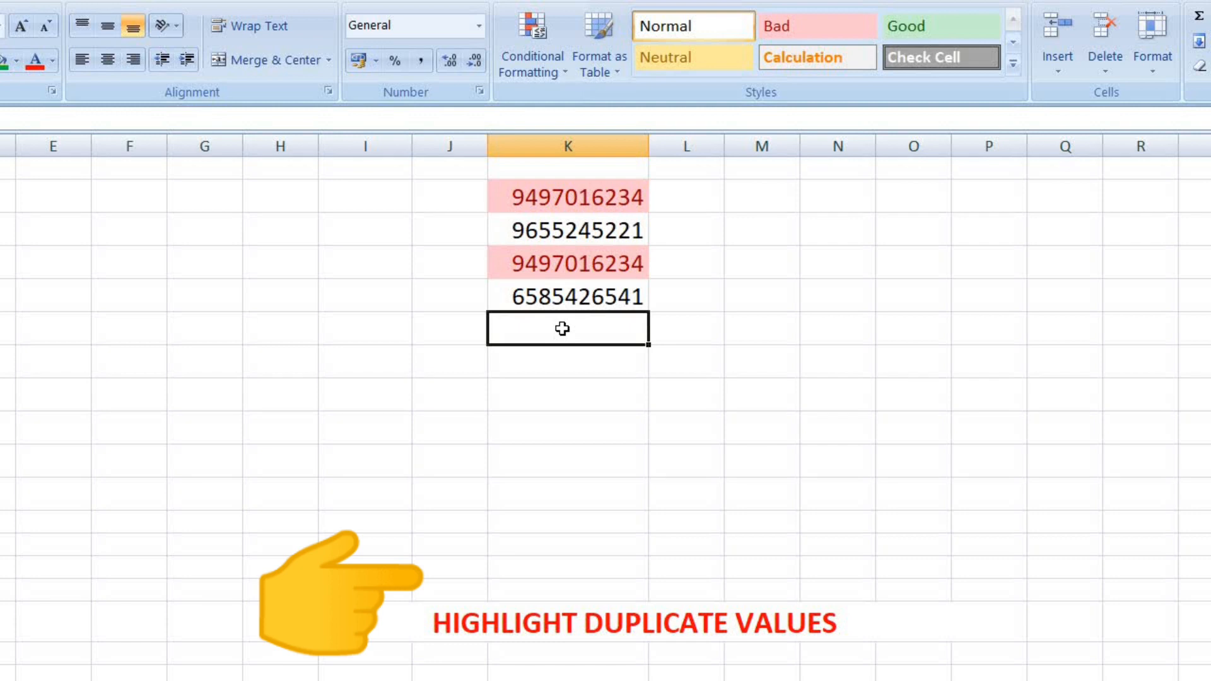
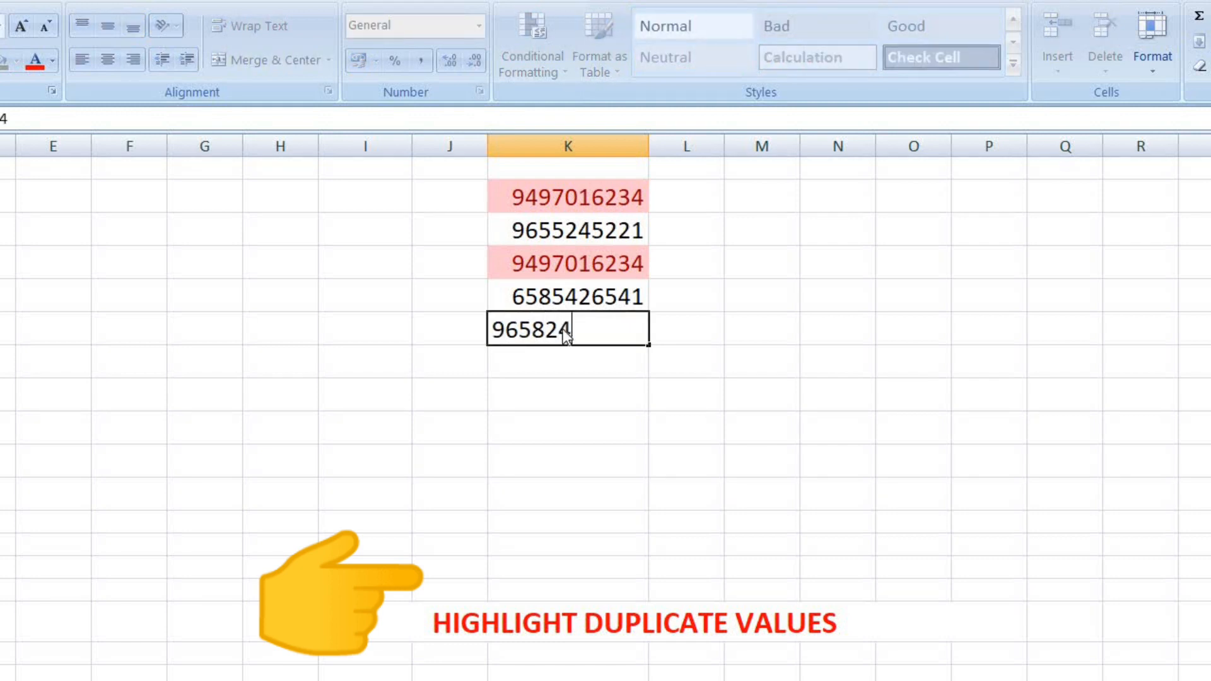
{"action": "key", "text": "Return"}
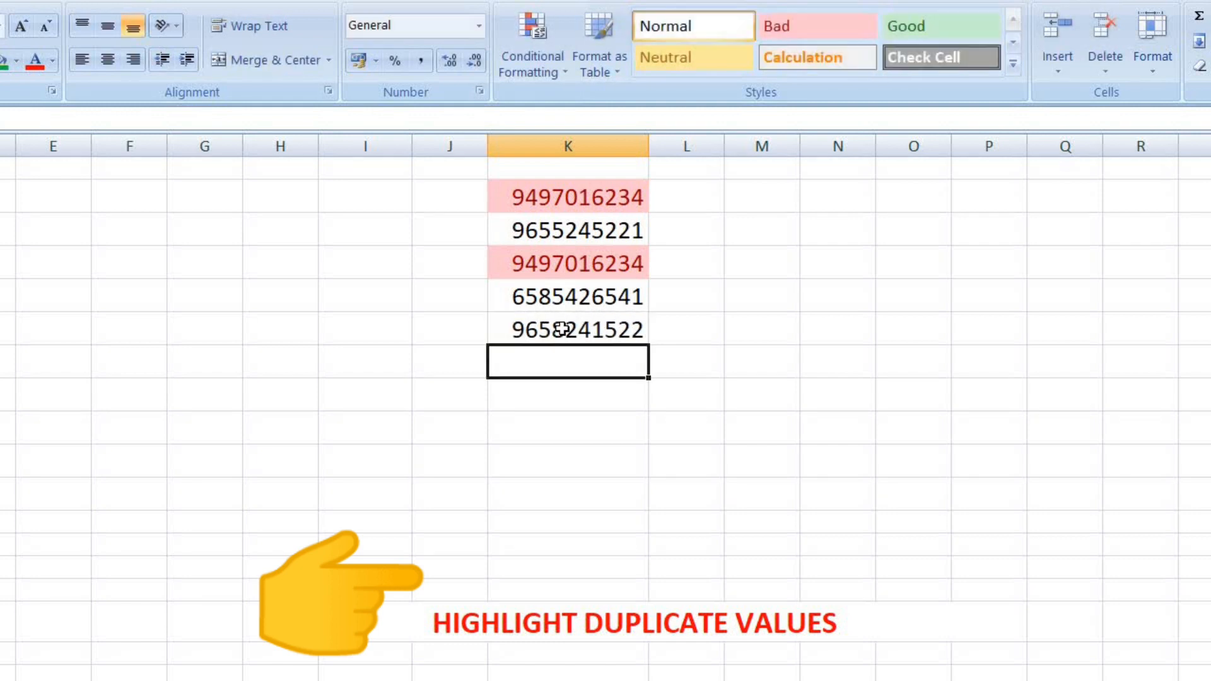
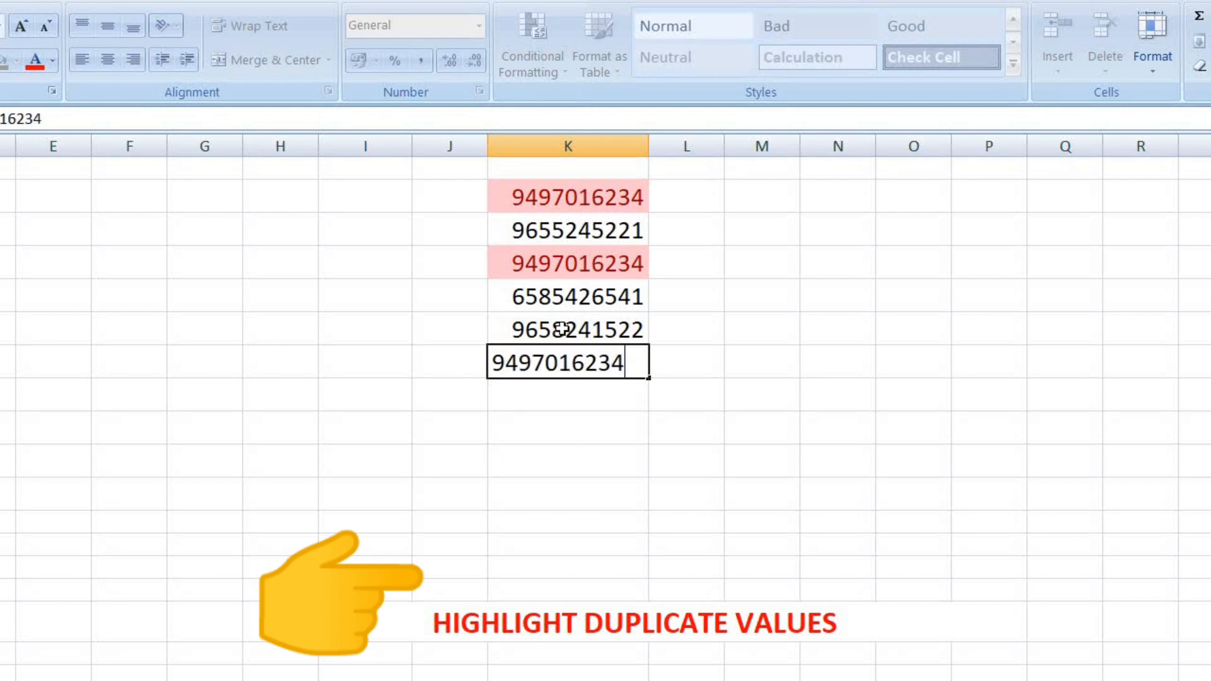
{"action": "key", "text": "Return"}
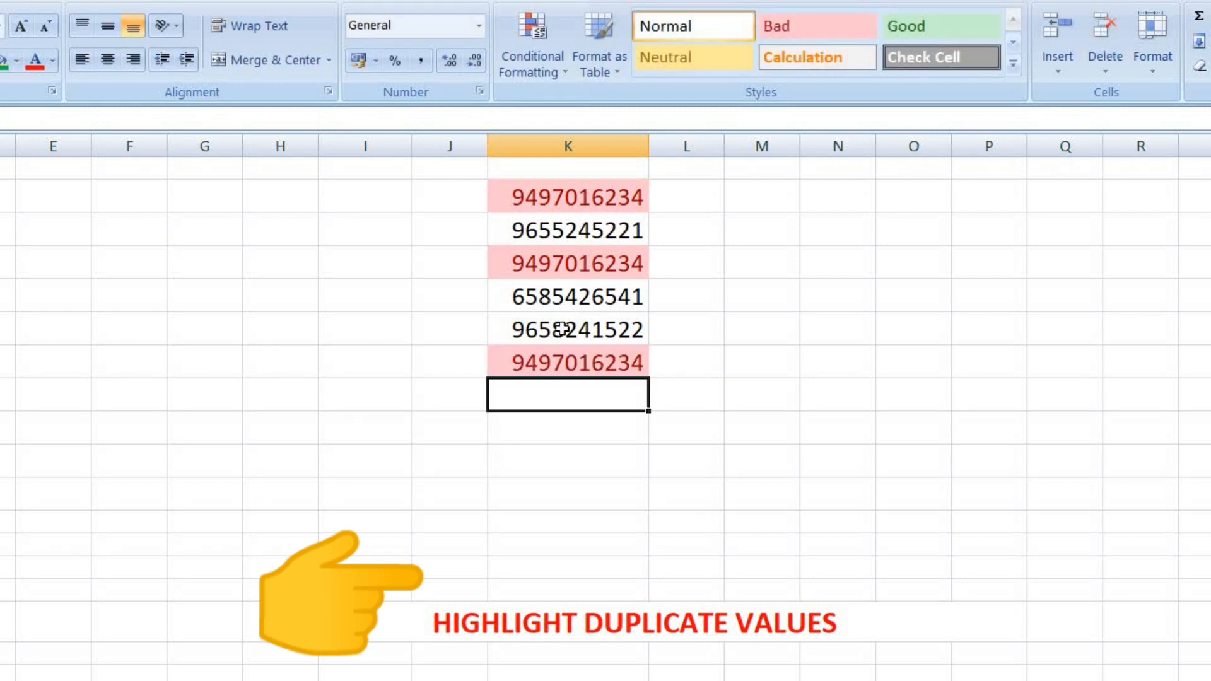